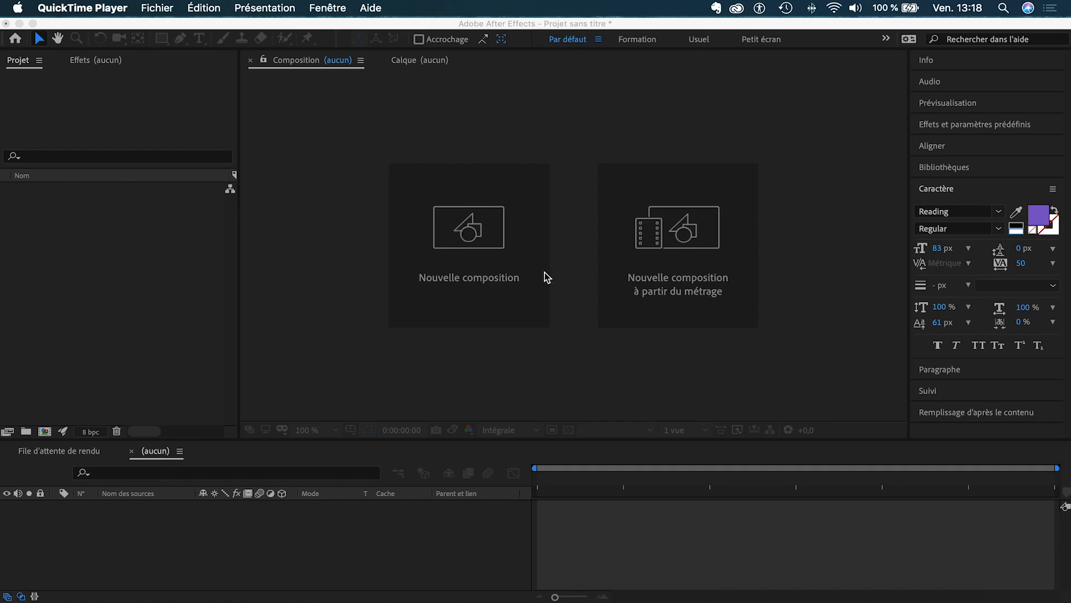
Create a new composition using the HDTV 1080 25 preset with a duration of 0:00:15:00
{"action": "left_click", "coordinate": [483, 240]}
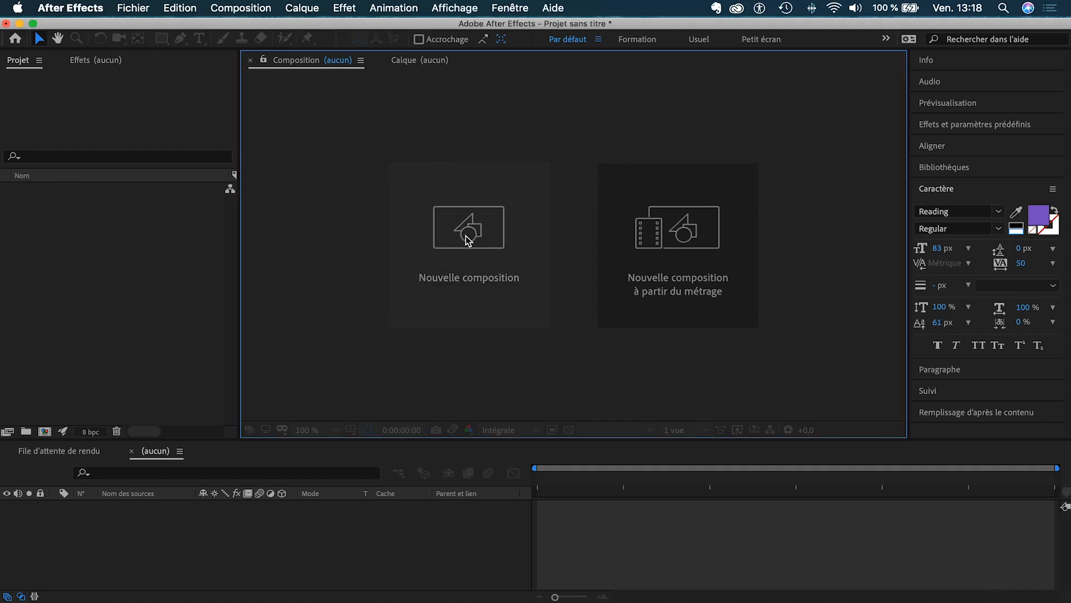
{"action": "left_click", "coordinate": [462, 241]}
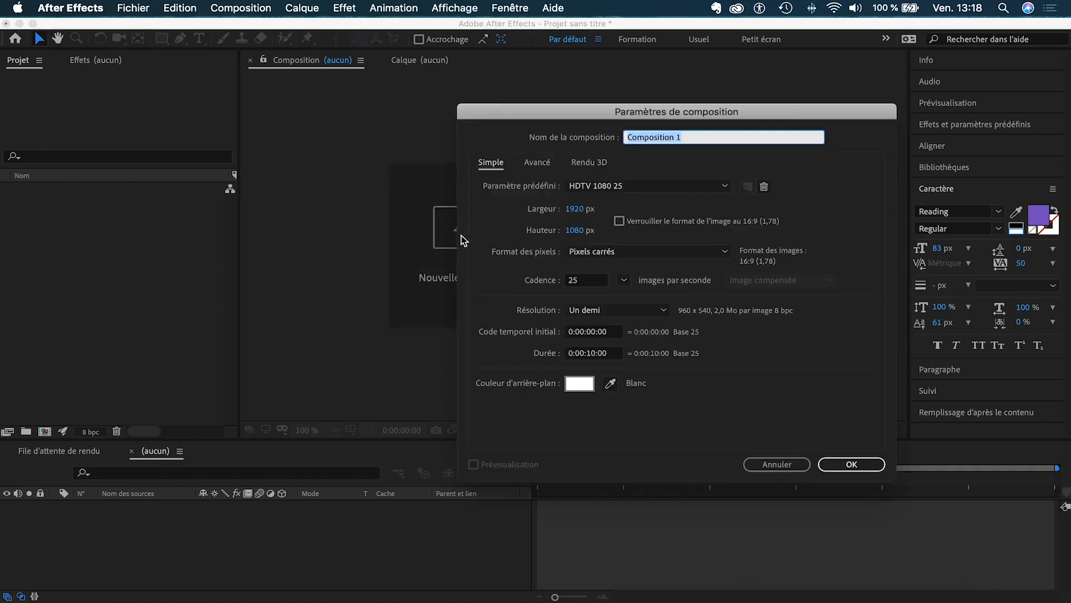
{"action": "left_click", "coordinate": [595, 352]}
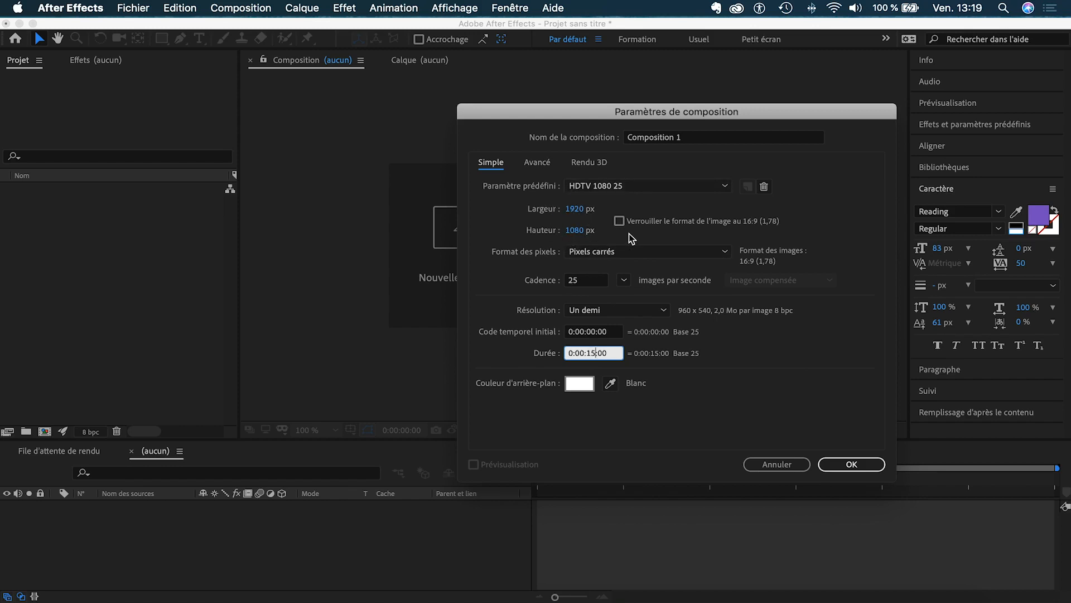
{"action": "left_click", "coordinate": [851, 465]}
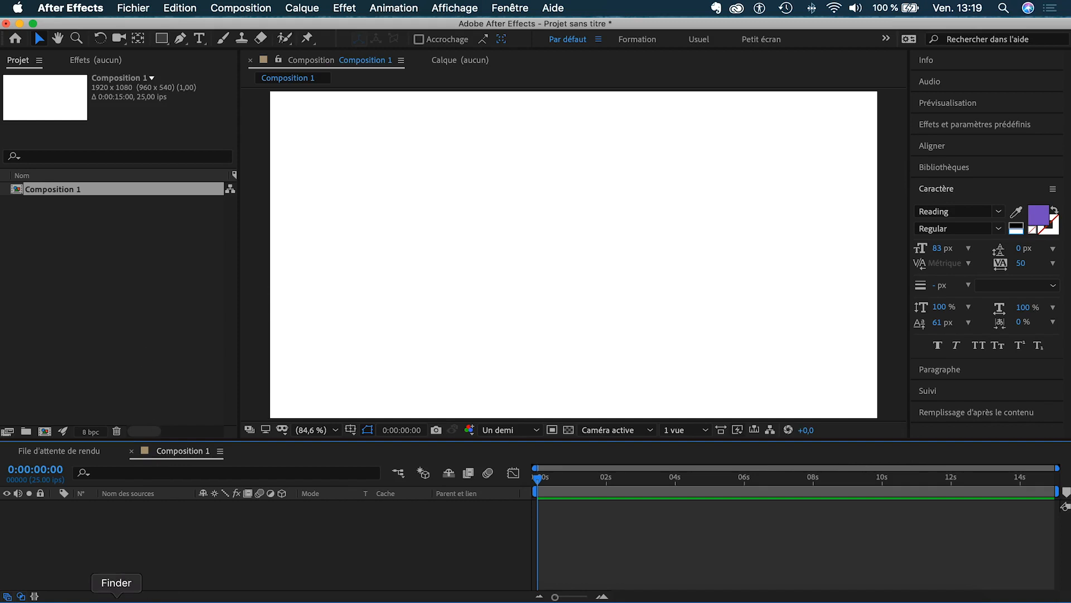
Switch to Finder, open the Bureau folder, and move and enlarge the window to show more of its files
{"action": "left_click", "coordinate": [116, 597]}
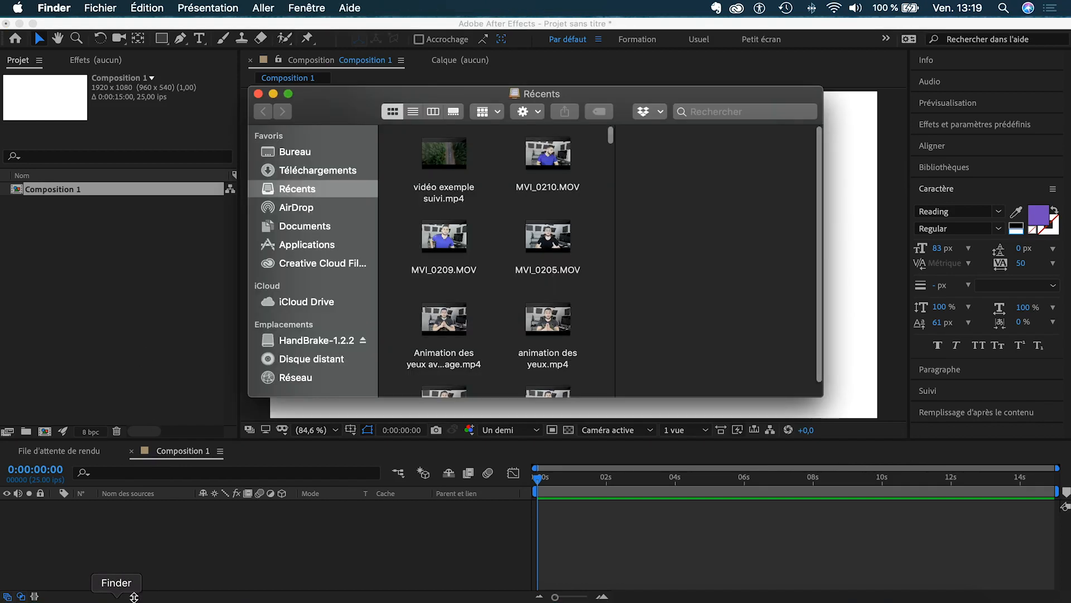
{"action": "left_click", "coordinate": [305, 152]}
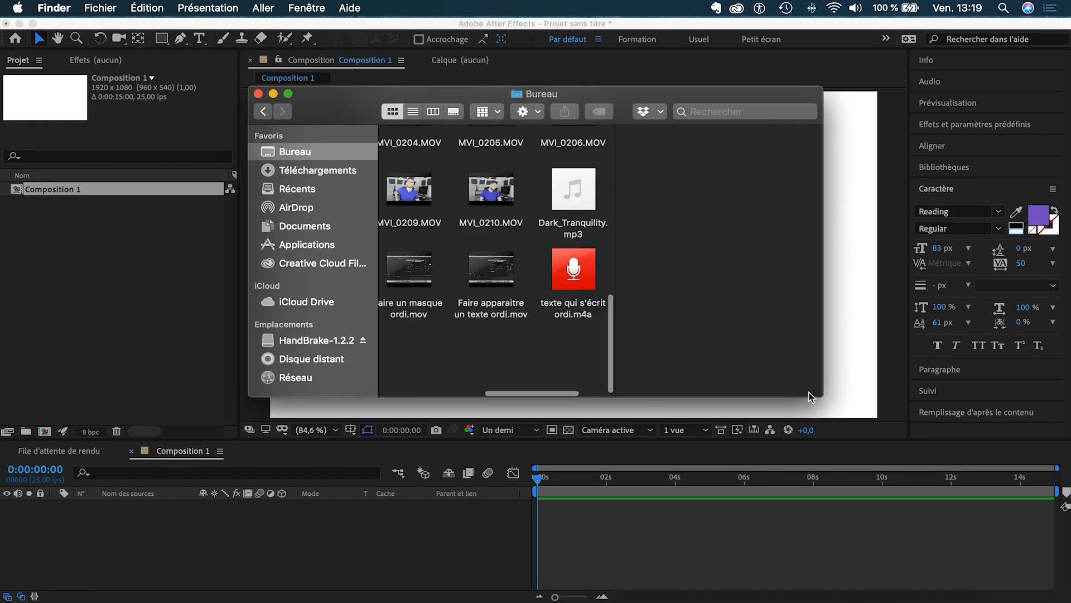
{"action": "left_click_drag", "start_coordinate": [822, 396], "coordinate": [1068, 472]}
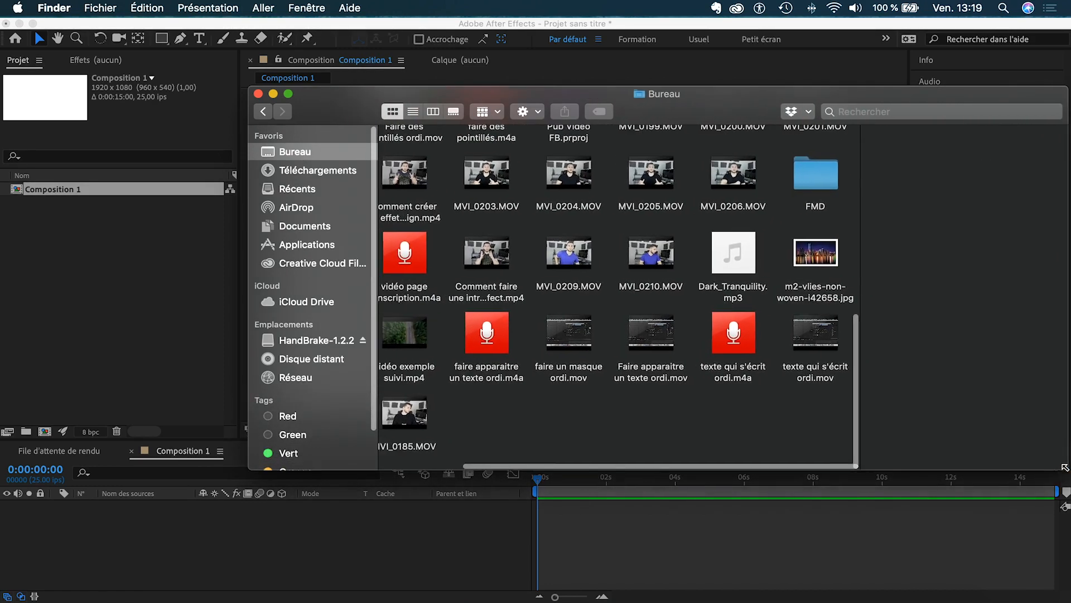
{"action": "left_click_drag", "start_coordinate": [645, 103], "coordinate": [519, 77]}
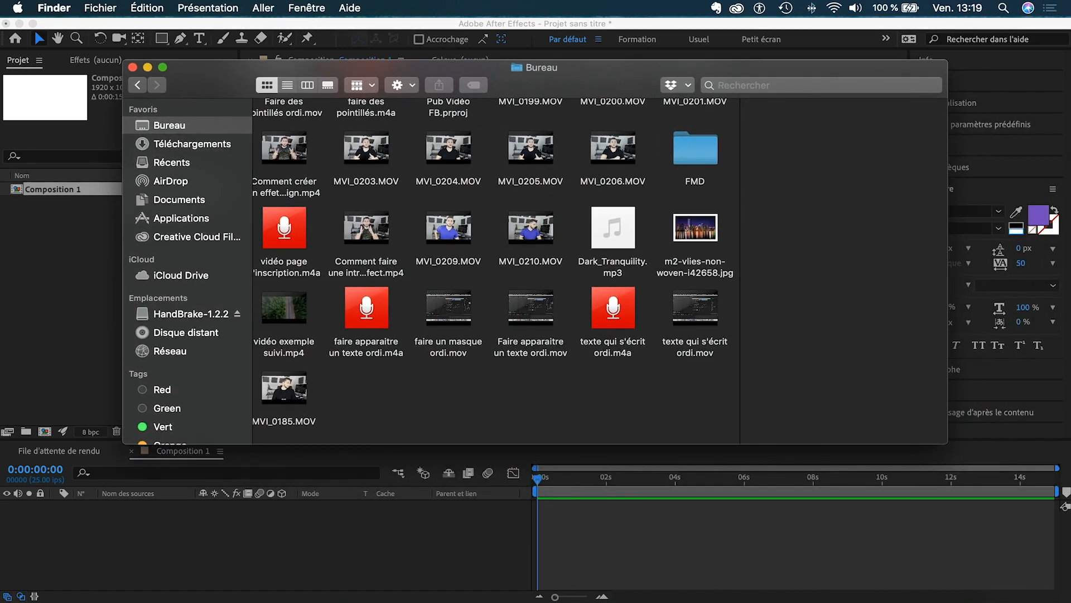
{"action": "left_click_drag", "start_coordinate": [947, 443], "coordinate": [1063, 516]}
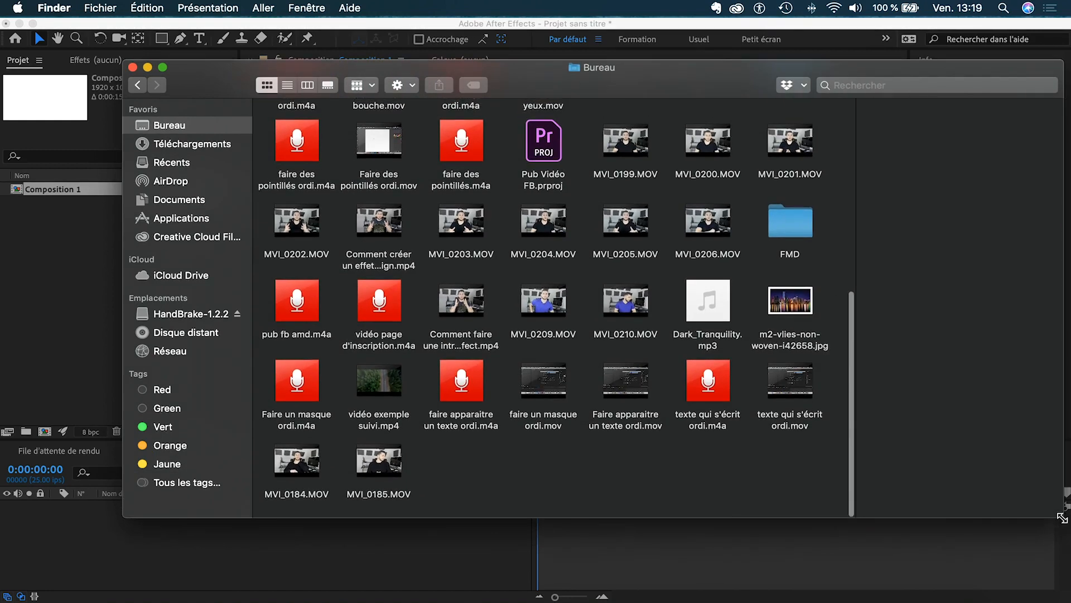
Import m2-vlies-non-woven-i42658.jpg and Dark_Tranquility.mp3 into the After Effects project and add the image to Composition 1's timeline
{"action": "left_click", "coordinate": [798, 303]}
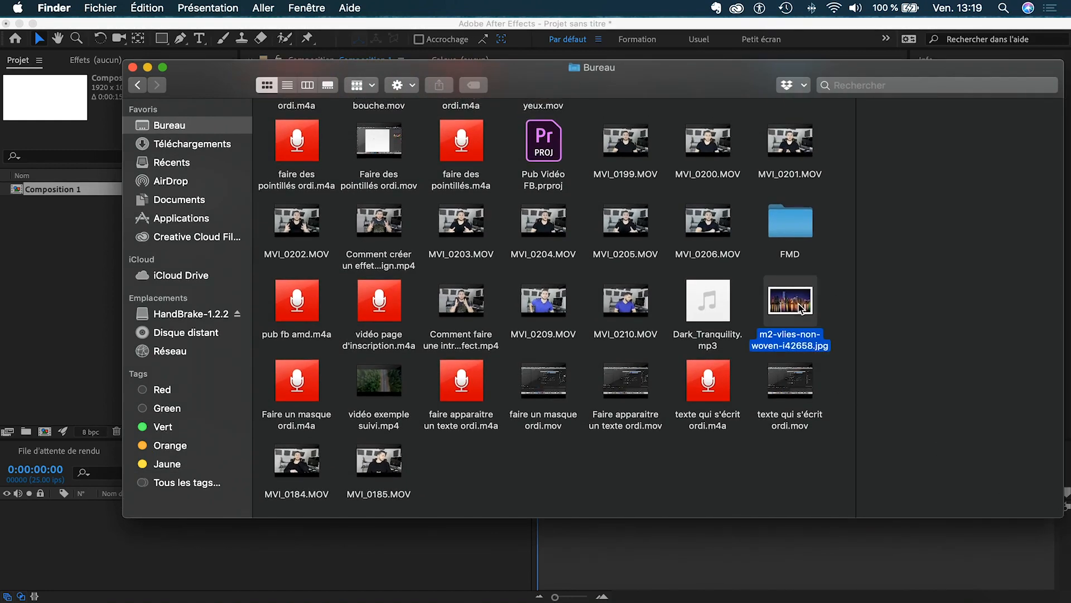
{"action": "left_click", "coordinate": [721, 313], "text": "super"}
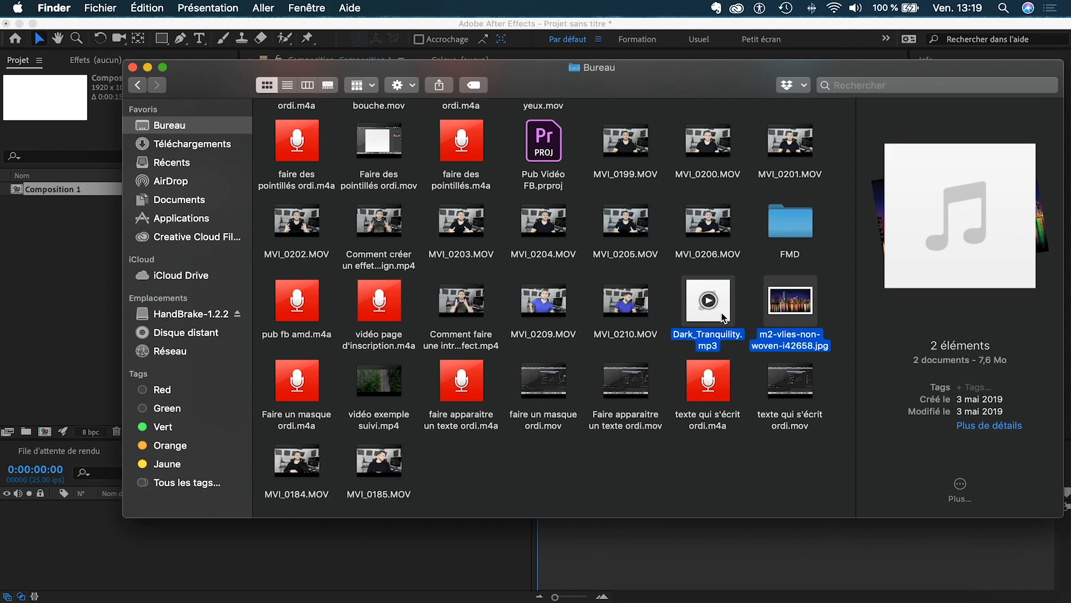
{"action": "left_click_drag", "start_coordinate": [722, 312], "coordinate": [146, 531]}
{"action": "left_click", "coordinate": [68, 242]}
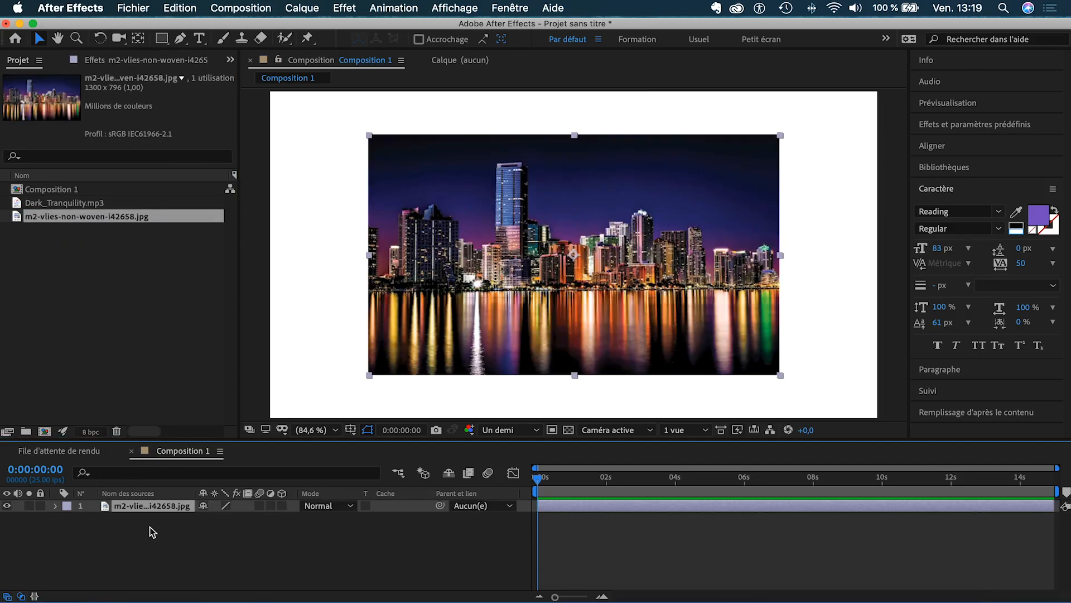
Scale the skyline image up to fill the composition frame and shift it slightly downward
{"action": "left_click_drag", "start_coordinate": [580, 142], "coordinate": [574, 78]}
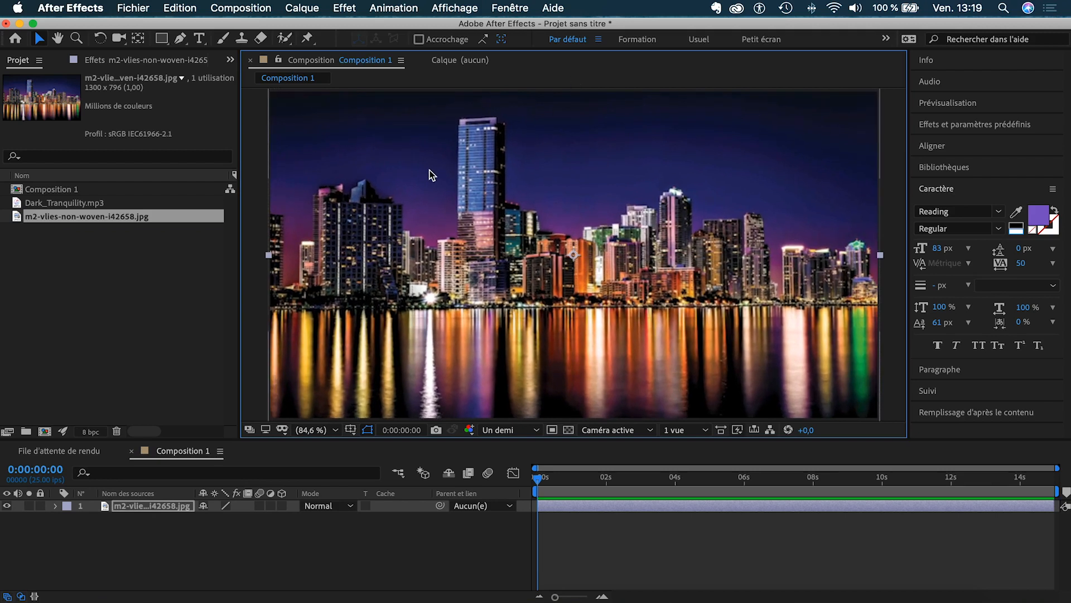
{"action": "left_click_drag", "start_coordinate": [423, 163], "coordinate": [429, 177]}
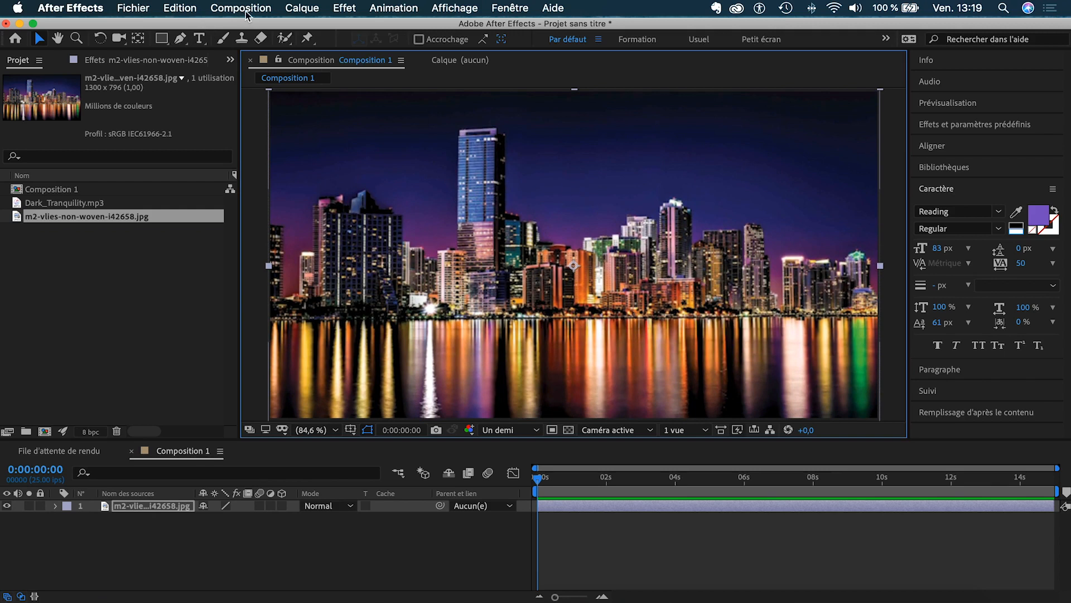
Apply Flou gaussien to the skyline image with a blur of 31,7 and widen the image slightly beyond the frame
{"action": "left_click", "coordinate": [350, 13]}
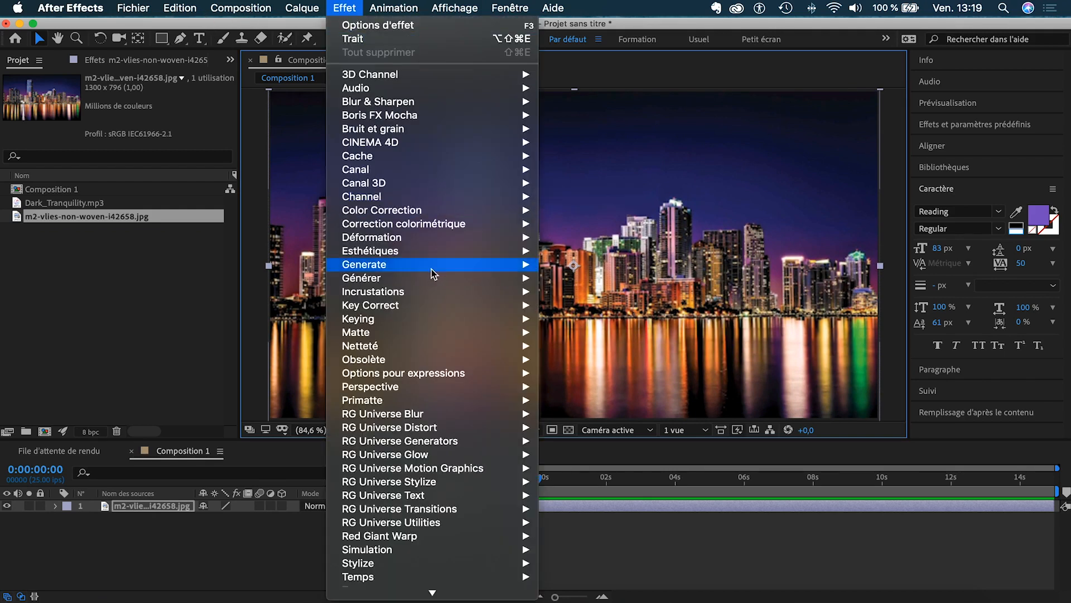
{"action": "mouse_move", "coordinate": [439, 322]}
{"action": "mouse_move", "coordinate": [441, 347]}
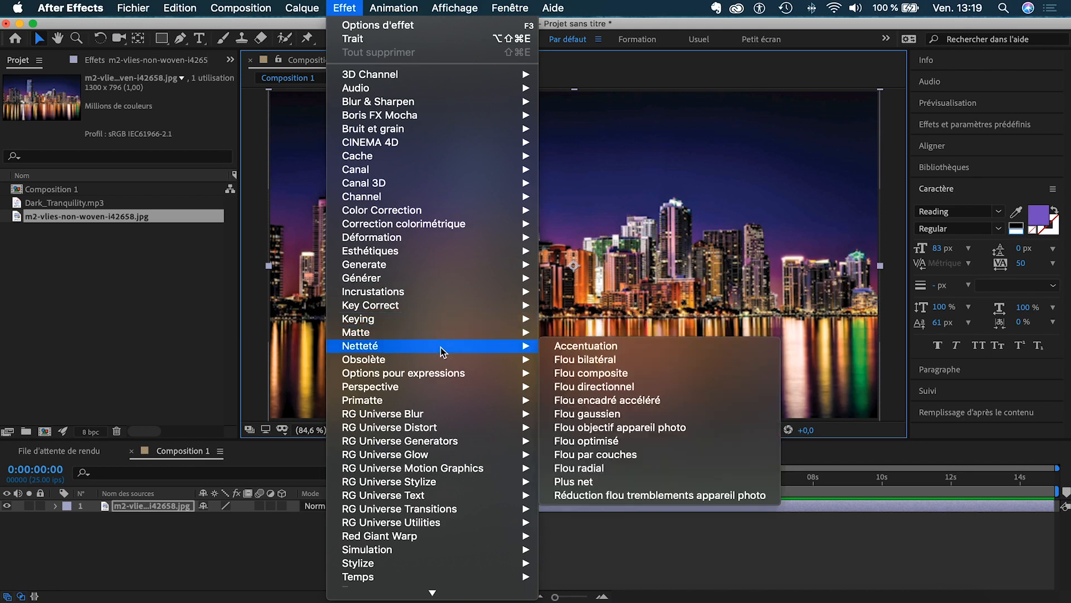
{"action": "left_click", "coordinate": [614, 414]}
{"action": "left_click_drag", "start_coordinate": [136, 98], "coordinate": [412, 141]}
{"action": "left_click_drag", "start_coordinate": [881, 266], "coordinate": [891, 267]}
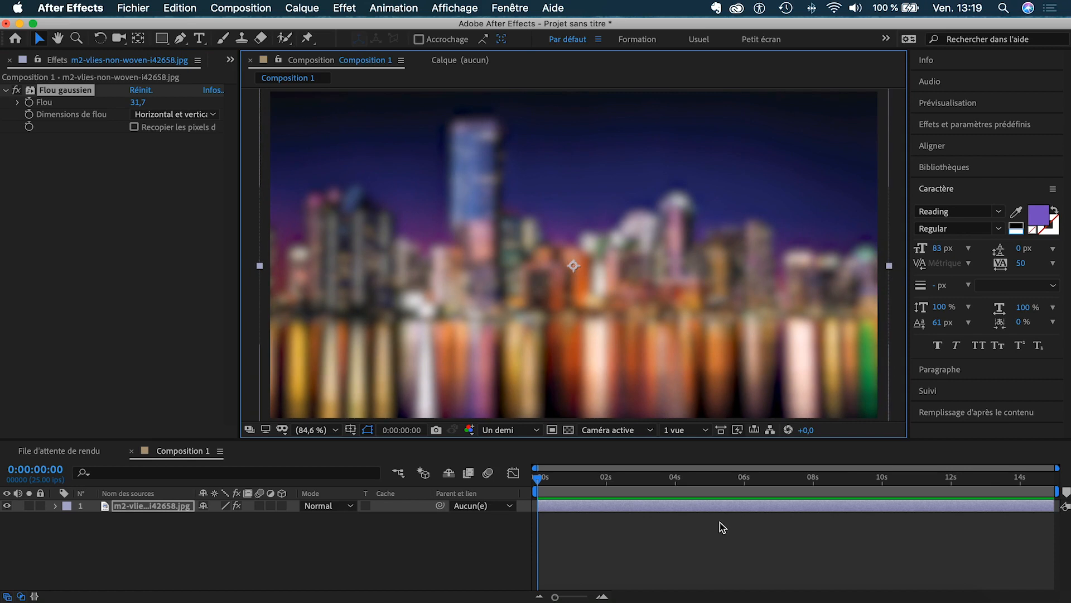
{"action": "left_click", "coordinate": [692, 551]}
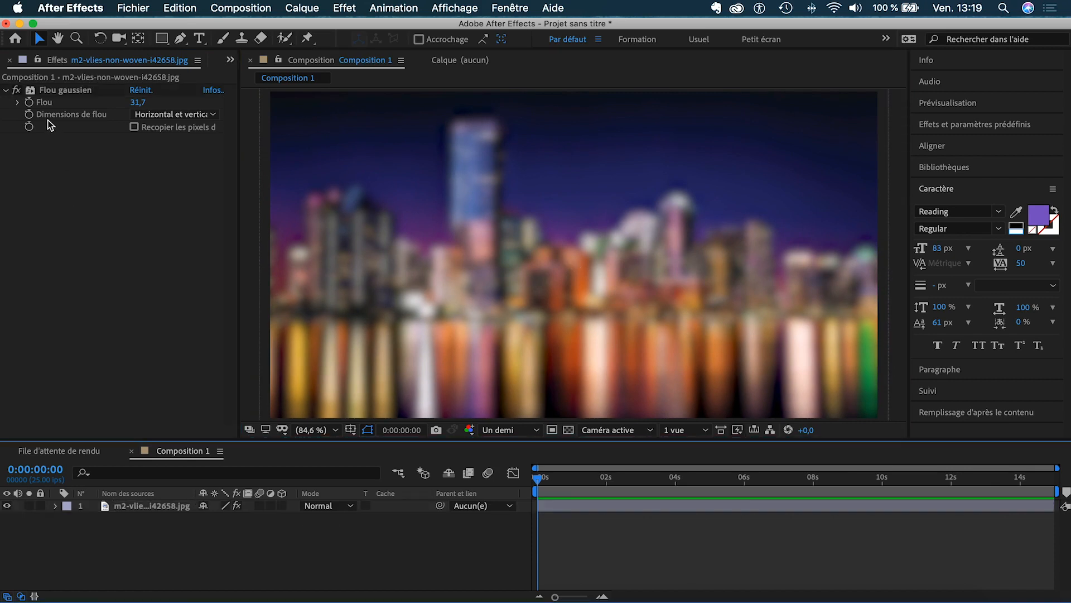
Add Dark_Tranquility.mp3 from the project to the timeline below the skyline image layer
{"action": "left_click", "coordinate": [14, 60]}
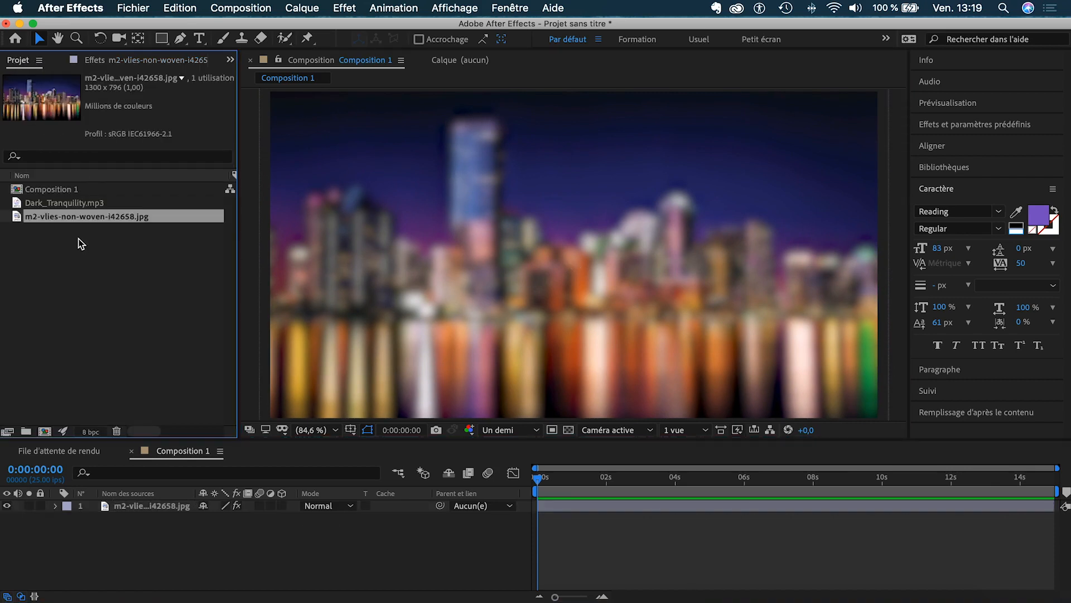
{"action": "left_click_drag", "start_coordinate": [72, 202], "coordinate": [149, 529]}
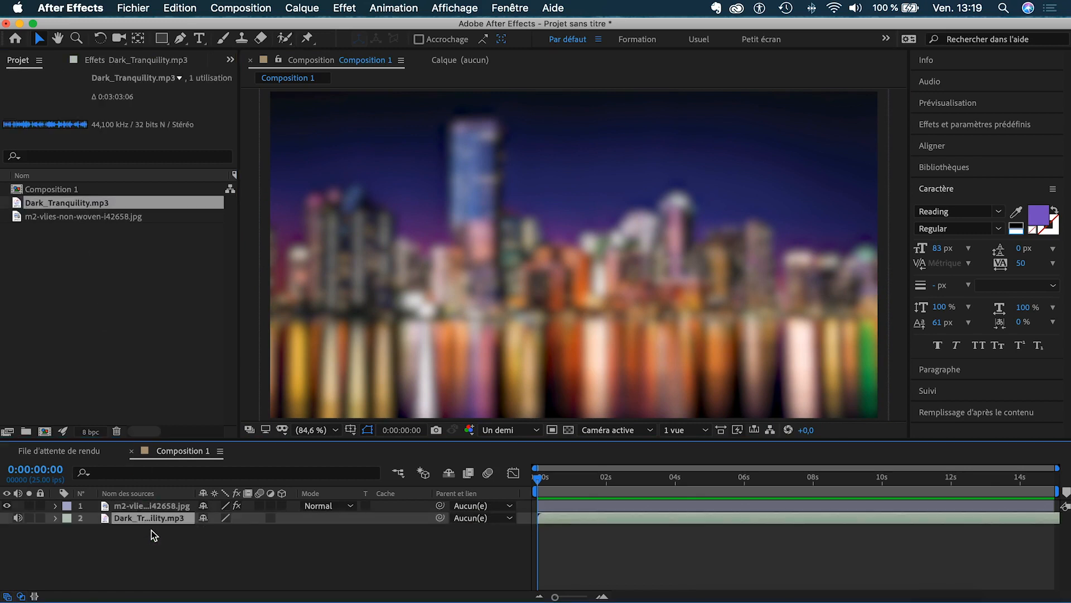
{"action": "left_click", "coordinate": [143, 538]}
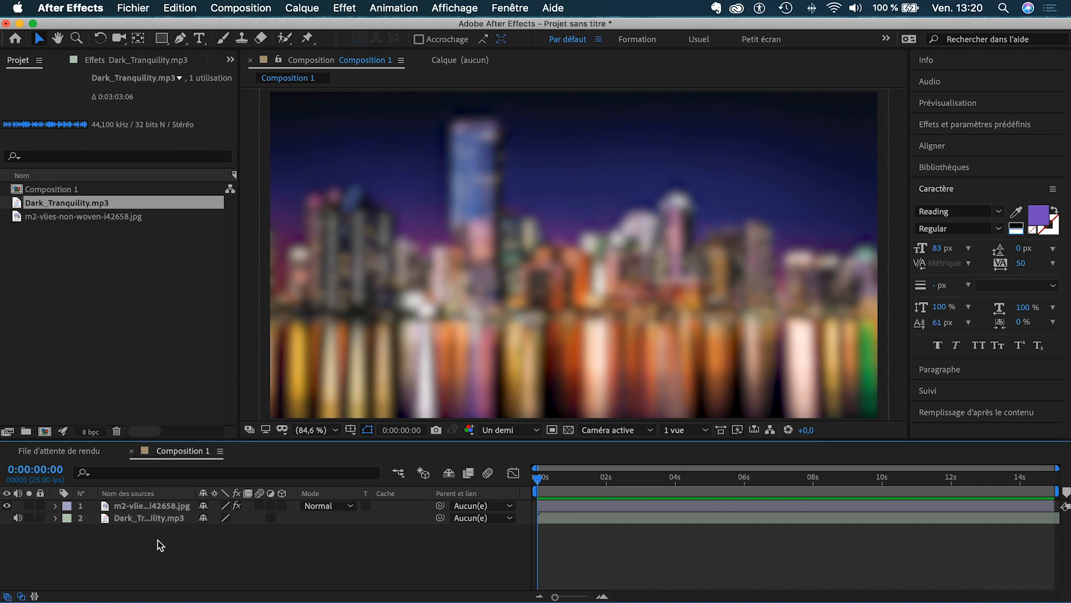
Create a white (FFFFFF) solid layer at the composition size of 1920 x 1080 px
{"action": "right_click", "coordinate": [160, 545]}
{"action": "mouse_move", "coordinate": [343, 440]}
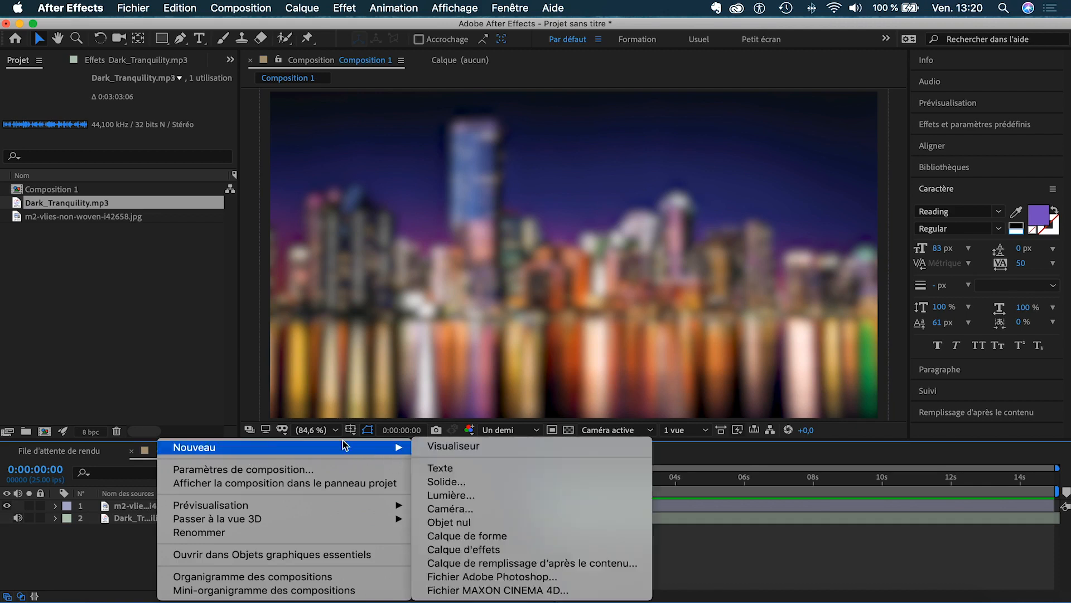
{"action": "left_click", "coordinate": [454, 487]}
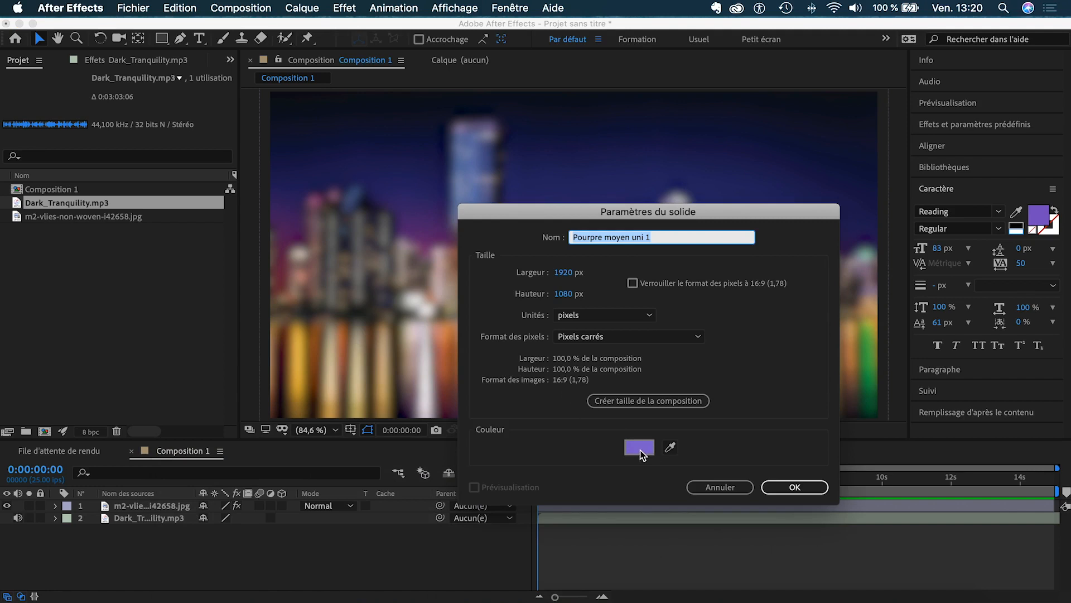
{"action": "left_click", "coordinate": [639, 447]}
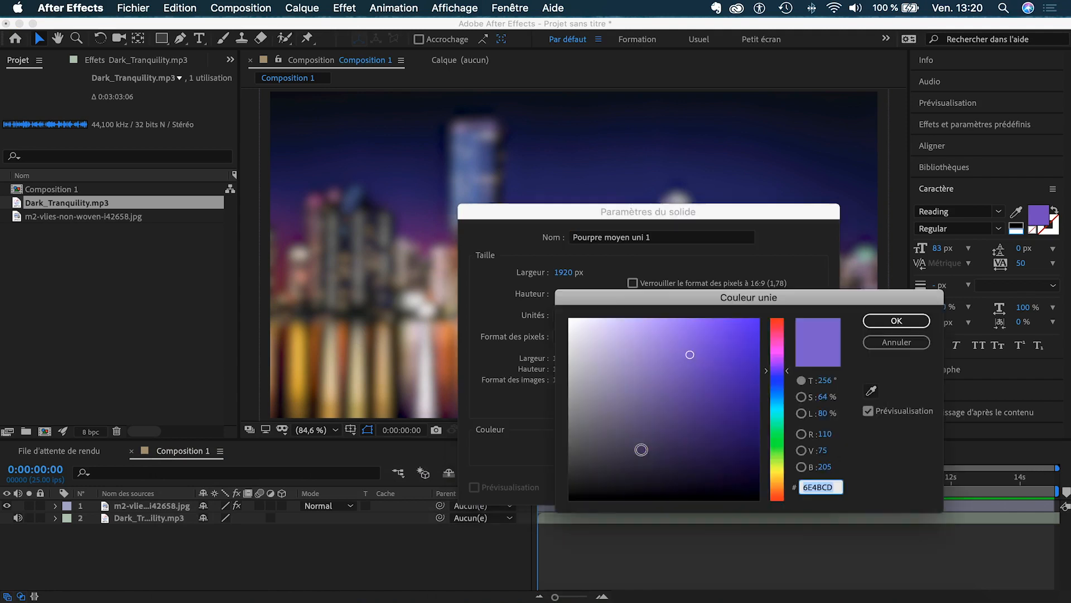
{"action": "mouse_move", "coordinate": [628, 354]}
{"action": "left_mouse_down"}
{"action": "mouse_move", "coordinate": [583, 338]}
{"action": "mouse_move", "coordinate": [568, 317]}
{"action": "left_mouse_up"}
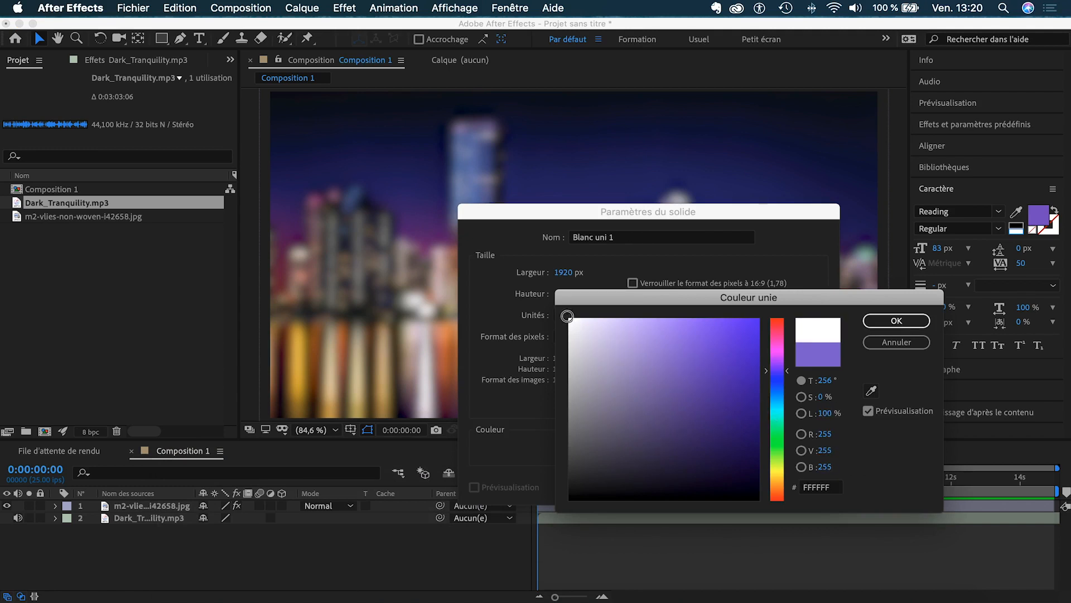
{"action": "left_click", "coordinate": [898, 322]}
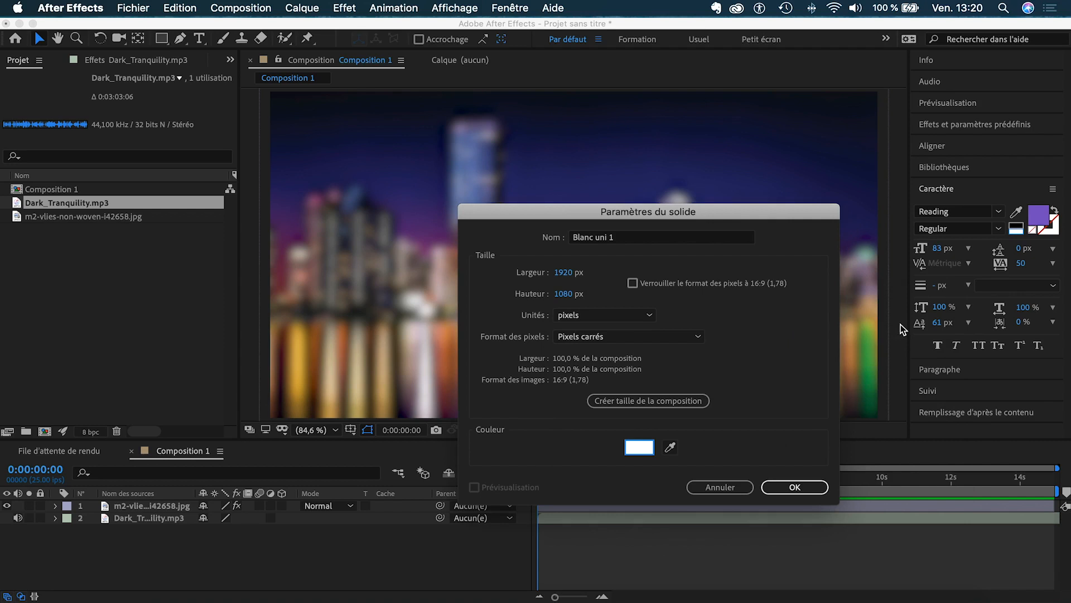
{"action": "left_click", "coordinate": [794, 488]}
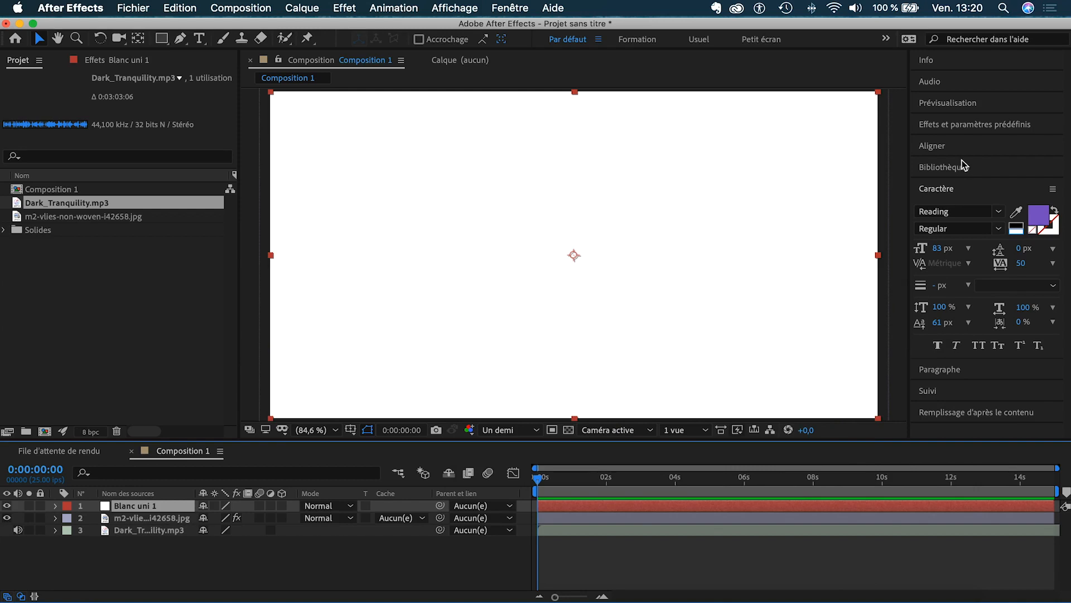
Search the effects for "spe" and apply Spectre audio to the white solid layer
{"action": "left_click", "coordinate": [961, 126]}
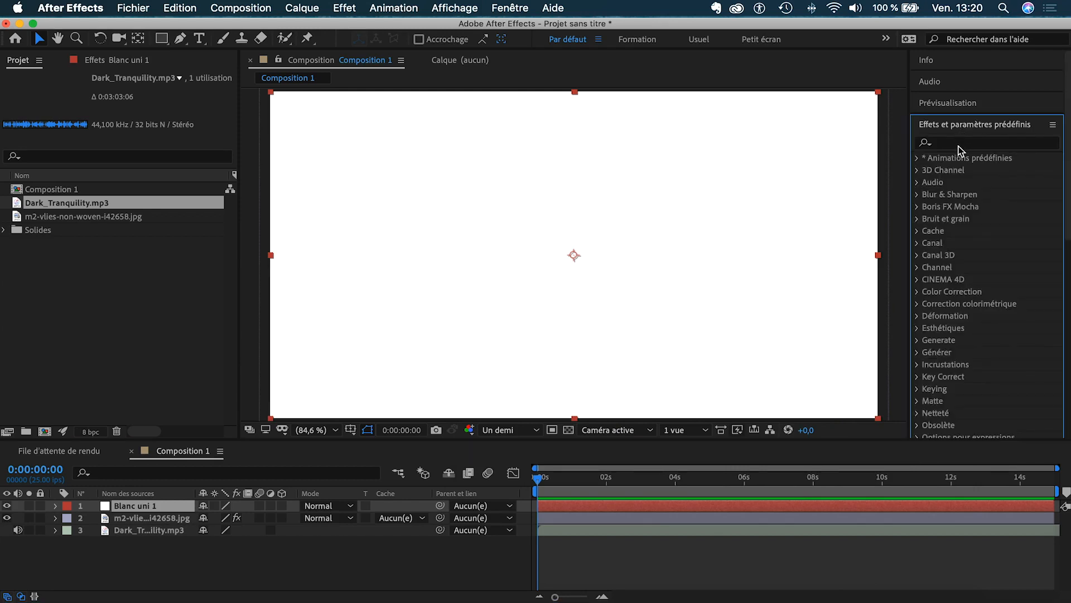
{"action": "left_click", "coordinate": [959, 144]}
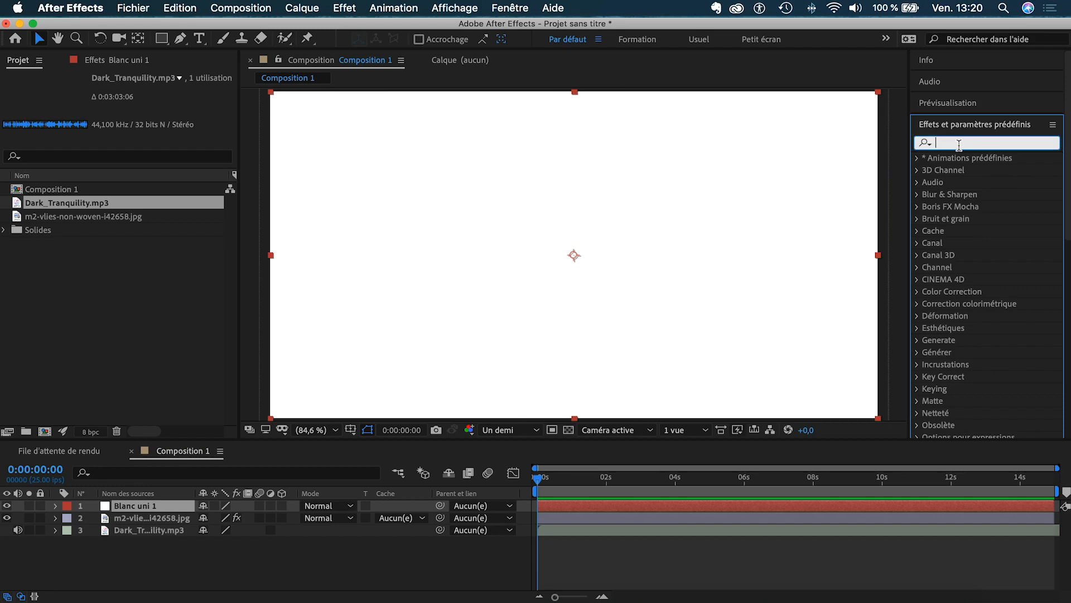
{"action": "type", "text": "sp"}
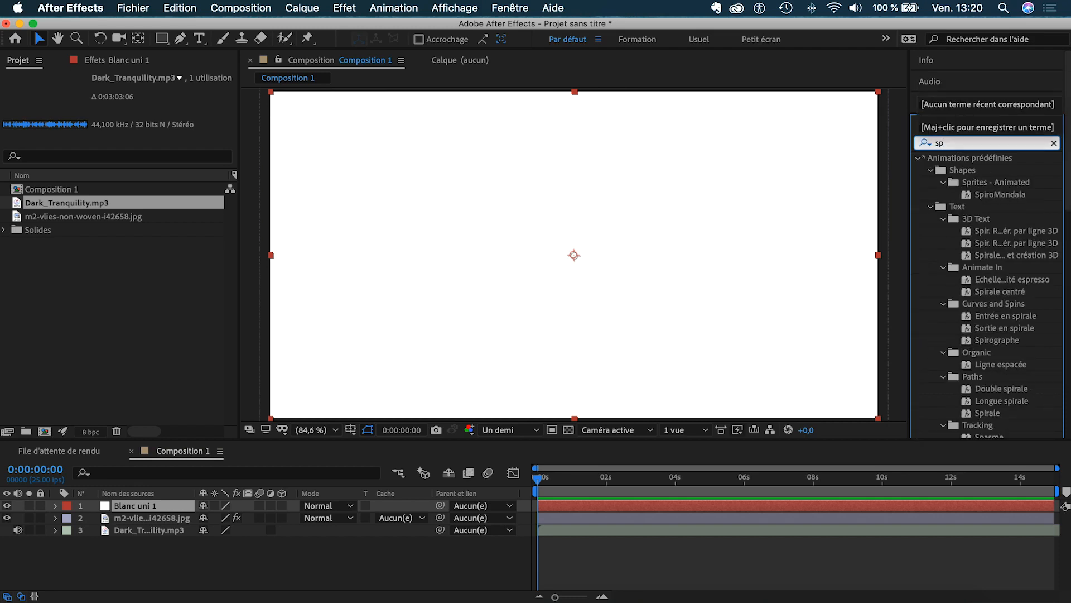
{"action": "type", "text": "e"}
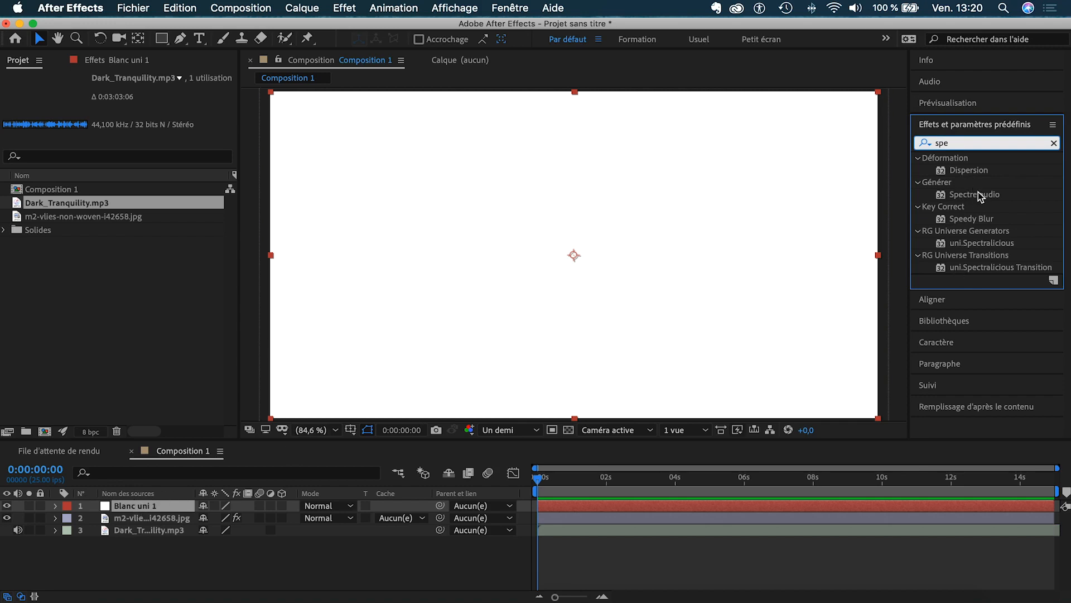
{"action": "left_click_drag", "start_coordinate": [982, 197], "coordinate": [164, 509]}
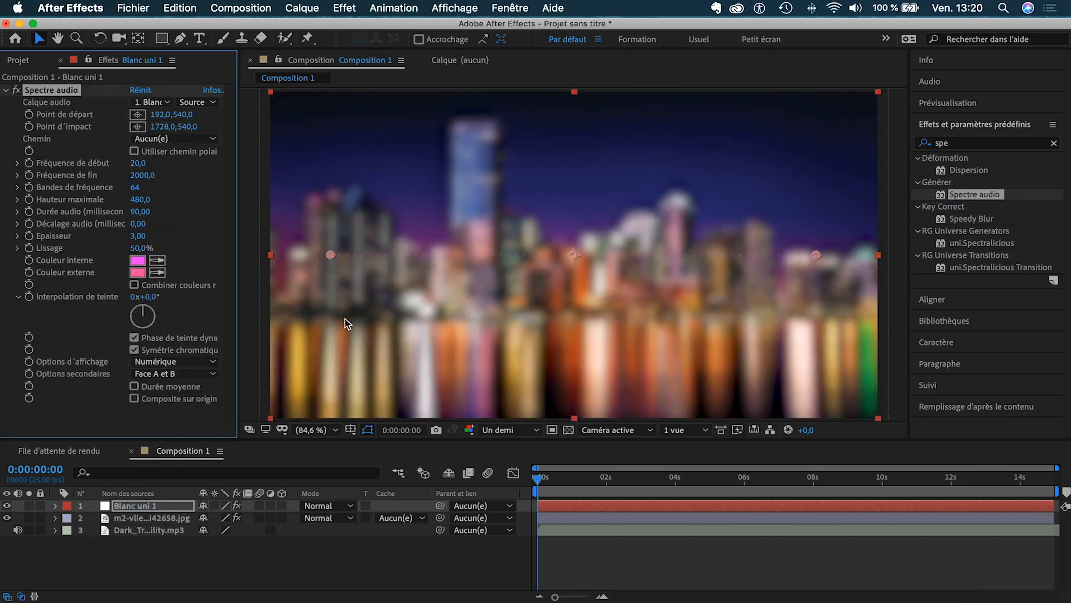
Set the Spectre audio effect's audio layer to Dark_Tranquility.mp3
{"action": "left_click_drag", "start_coordinate": [537, 478], "coordinate": [514, 484]}
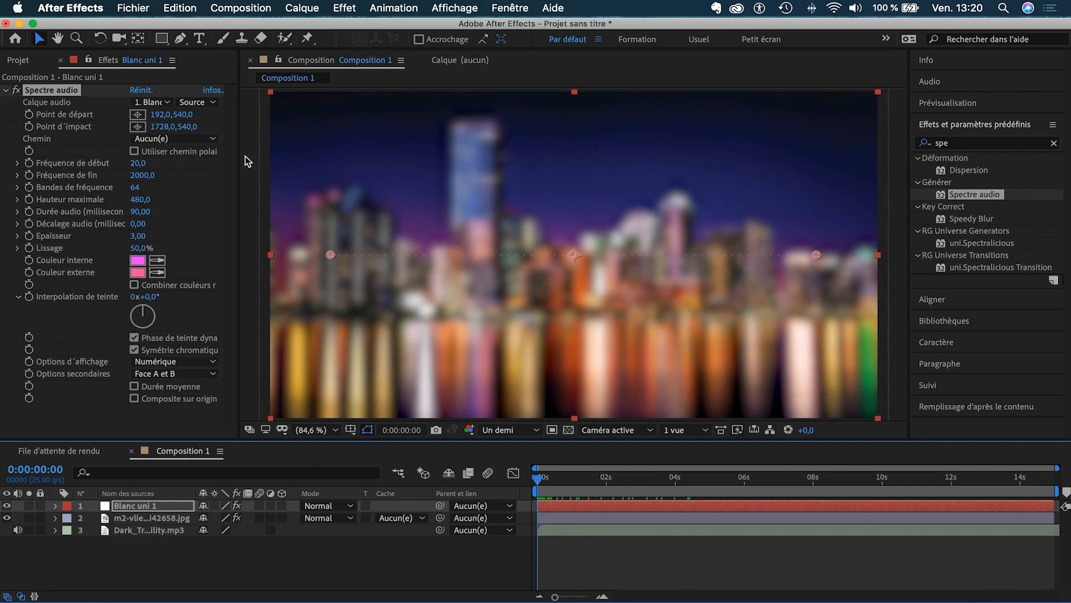
{"action": "left_click", "coordinate": [165, 102]}
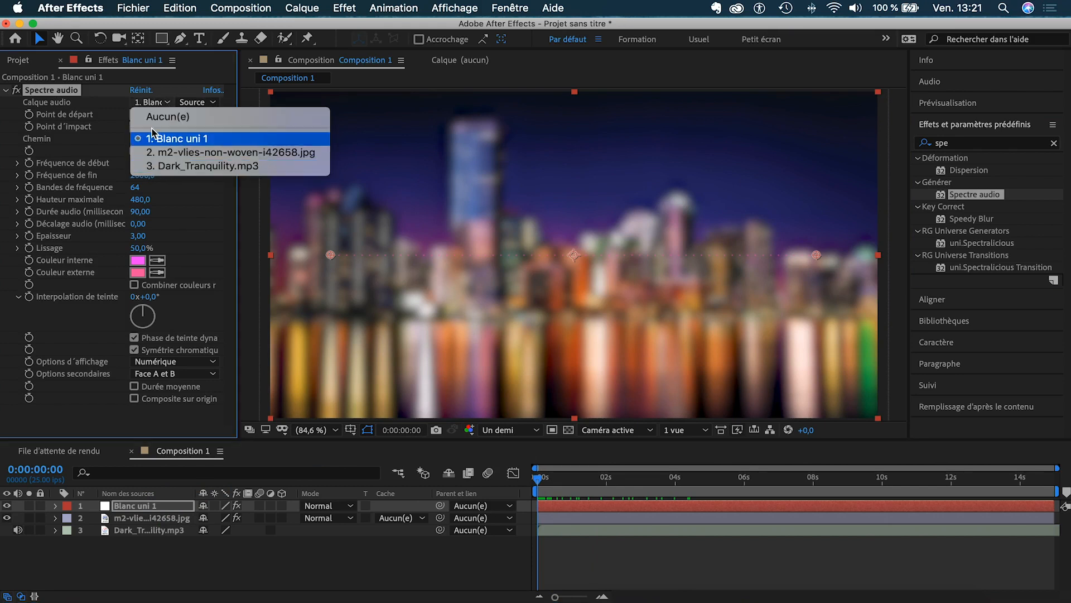
{"action": "left_click", "coordinate": [190, 167]}
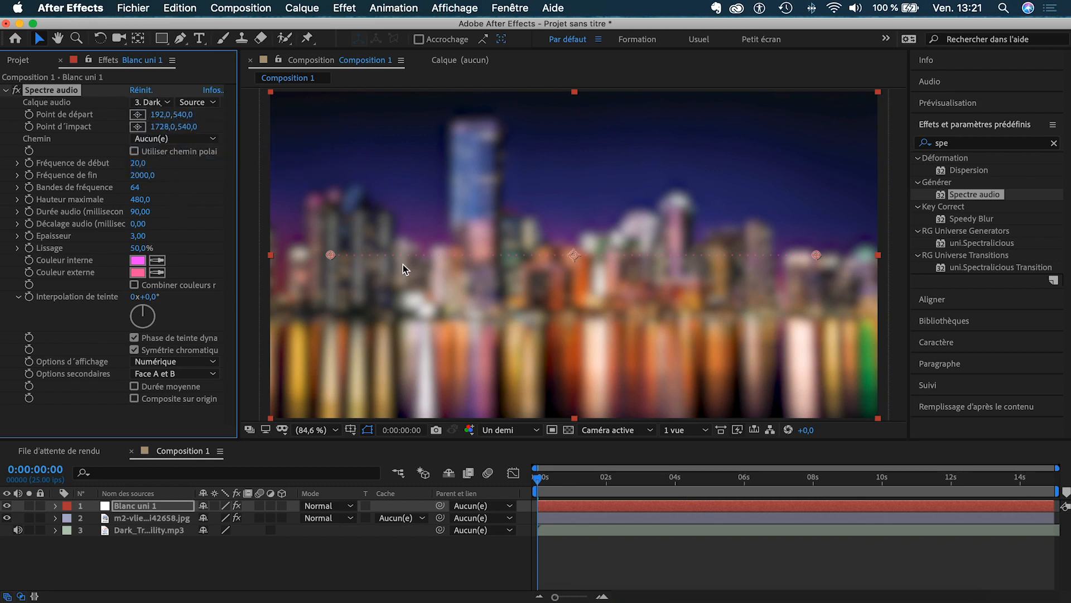
Set the Spectre audio effect's start frequency to 20 and its end frequency to 201
{"action": "mouse_move", "coordinate": [540, 481]}
{"action": "left_mouse_down"}
{"action": "mouse_move", "coordinate": [803, 494]}
{"action": "mouse_move", "coordinate": [531, 497]}
{"action": "left_mouse_up"}
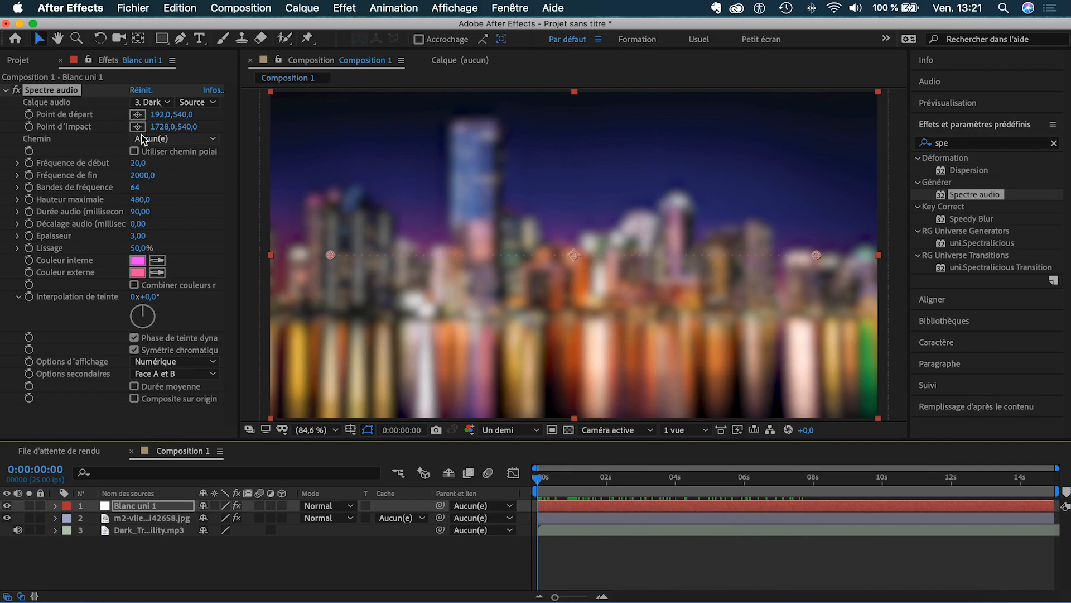
{"action": "left_click_drag", "start_coordinate": [137, 165], "coordinate": [121, 162]}
{"action": "left_click", "coordinate": [138, 163]}
{"action": "type", "text": "301"}
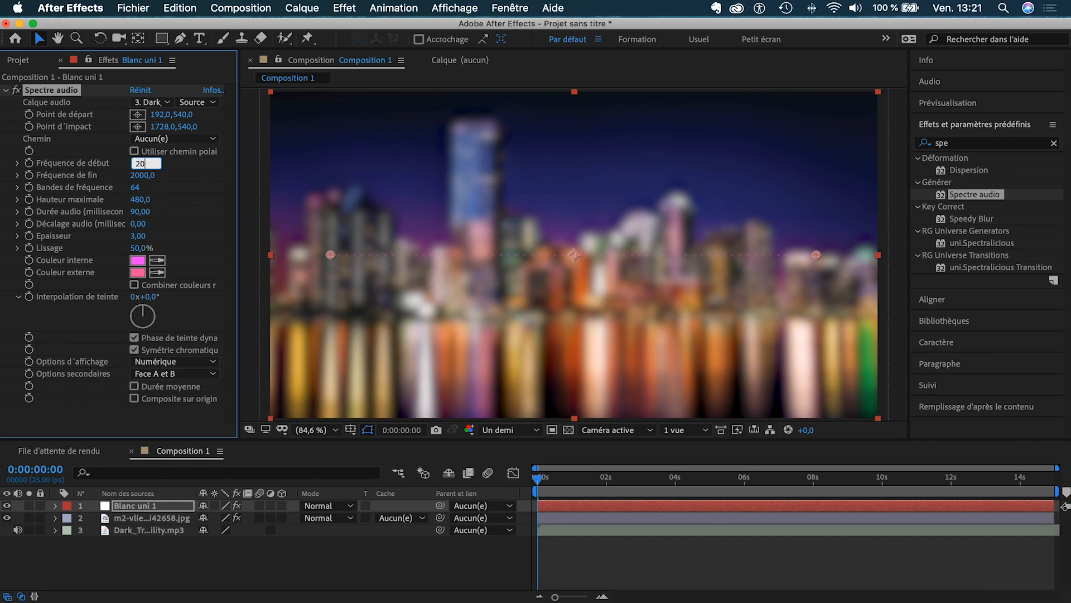
{"action": "key", "text": "Return"}
{"action": "left_click_drag", "start_coordinate": [143, 175], "coordinate": [300, 211]}
Set the Spectre audio frequency bands to 2180 and the maximum height to 2080
{"action": "left_click_drag", "start_coordinate": [136, 192], "coordinate": [163, 188]}
{"action": "left_click_drag", "start_coordinate": [332, 201], "coordinate": [560, 214]}
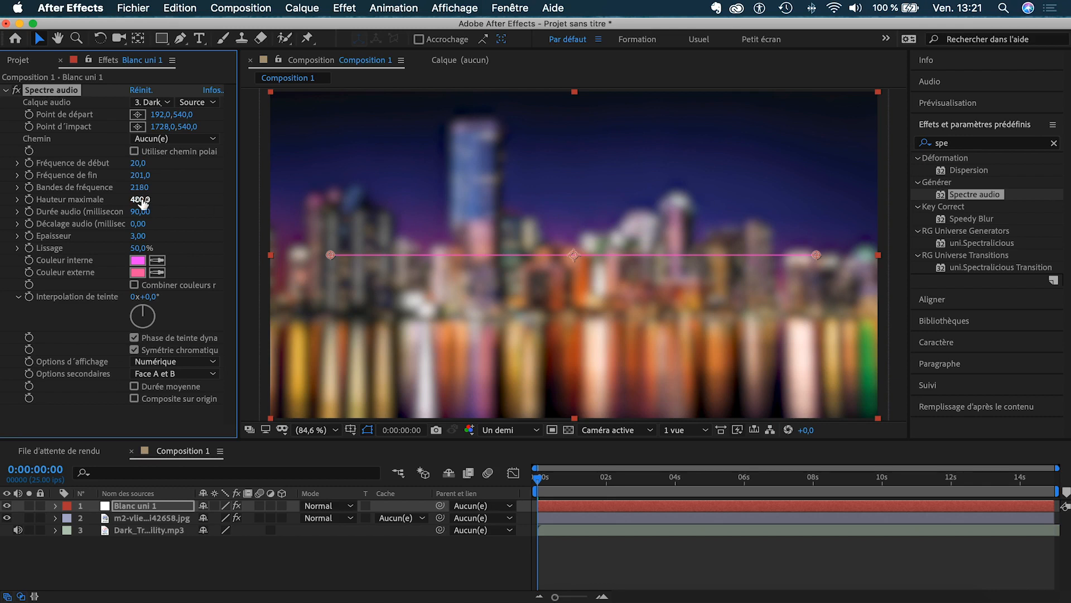
{"action": "left_click_drag", "start_coordinate": [140, 202], "coordinate": [146, 200]}
{"action": "left_click_drag", "start_coordinate": [140, 200], "coordinate": [239, 200]}
Set the Spectre audio duration to 120 milliseconds and the audio offset to -30 milliseconds
{"action": "left_click_drag", "start_coordinate": [148, 214], "coordinate": [146, 214]}
{"action": "left_click_drag", "start_coordinate": [151, 214], "coordinate": [154, 213]}
{"action": "left_click_drag", "start_coordinate": [140, 224], "coordinate": [140, 226]}
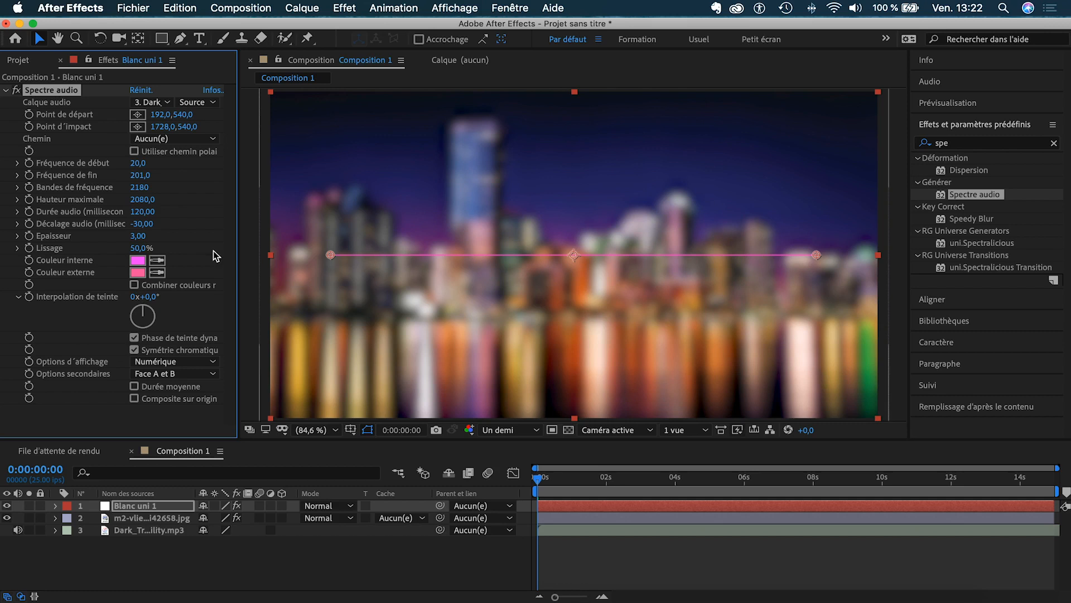
Set both the inside and outside colours of the audio spectrum to white (FFFFFF)
{"action": "left_click", "coordinate": [139, 262]}
{"action": "left_click_drag", "start_coordinate": [614, 349], "coordinate": [570, 319]}
{"action": "left_click", "coordinate": [885, 320]}
{"action": "left_click", "coordinate": [139, 273]}
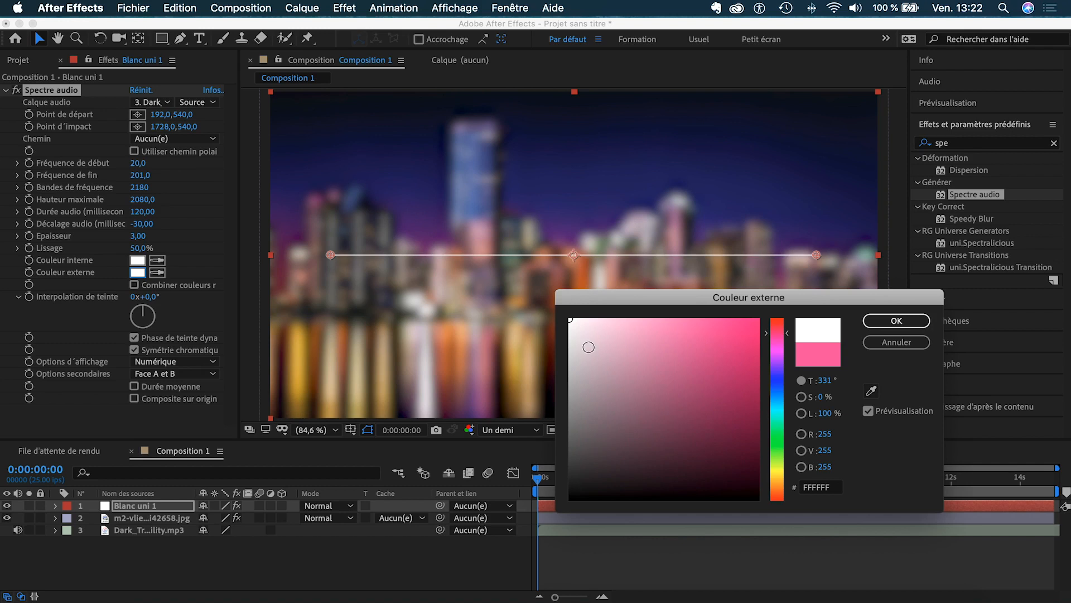
{"action": "left_click", "coordinate": [891, 322]}
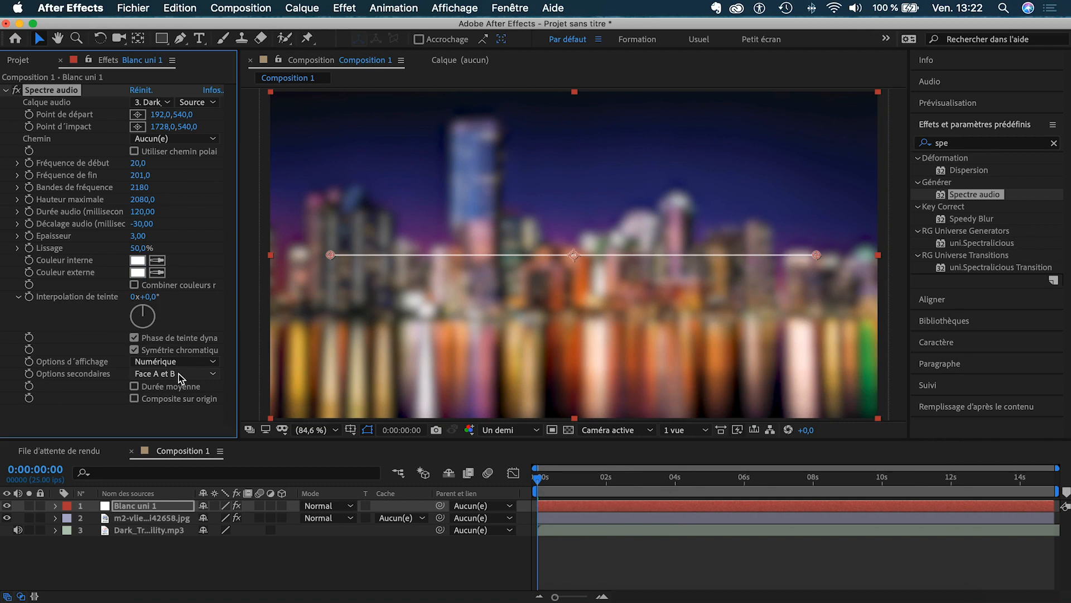
Preview the spectrum along the timeline, then search the effects for "pol" and apply Coordonnées polaires to the white solid
{"action": "left_click_drag", "start_coordinate": [543, 480], "coordinate": [772, 486]}
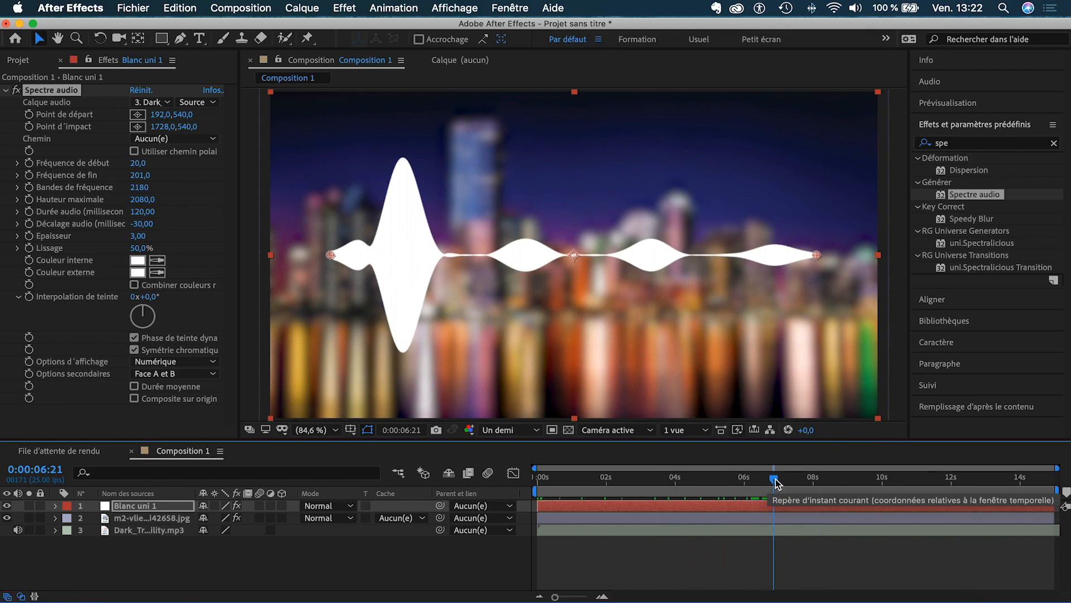
{"action": "left_click_drag", "start_coordinate": [779, 480], "coordinate": [644, 481]}
{"action": "left_click", "coordinate": [673, 551]}
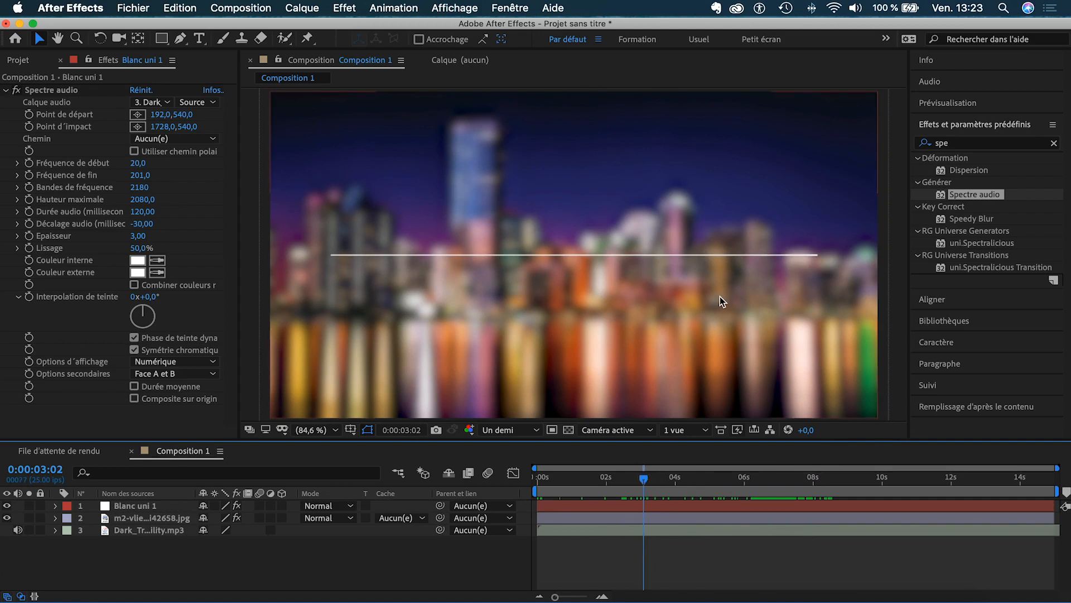
{"action": "left_click_drag", "start_coordinate": [645, 482], "coordinate": [695, 480]}
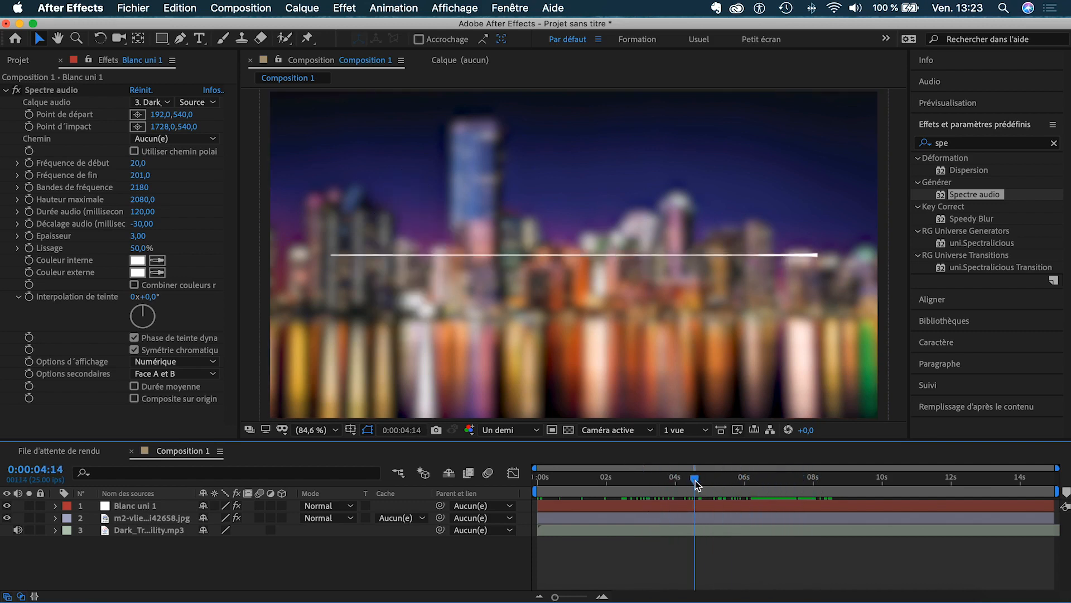
{"action": "left_click", "coordinate": [1054, 144]}
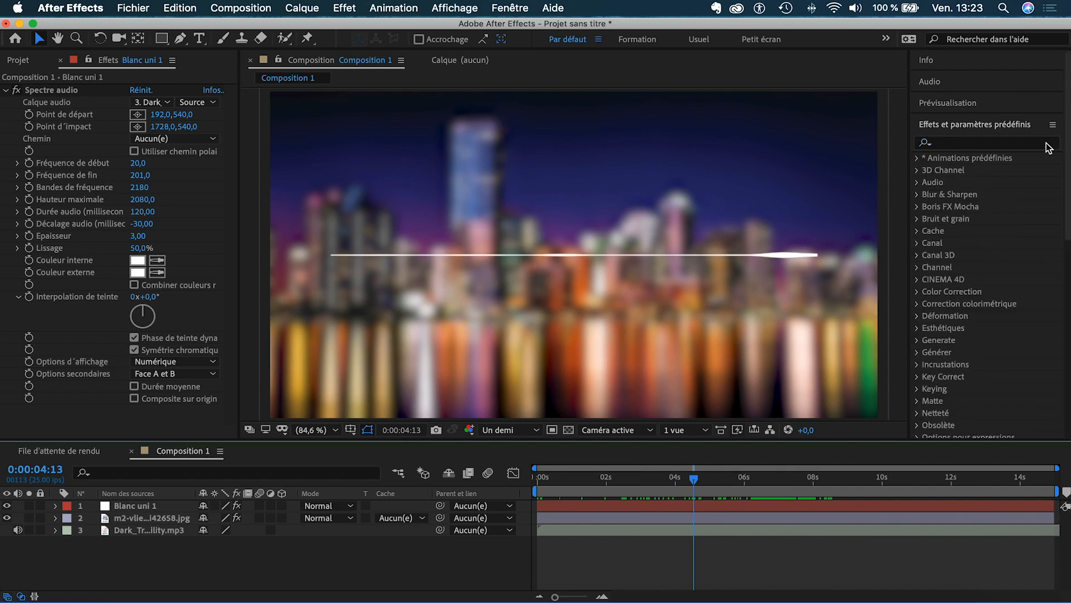
{"action": "left_click", "coordinate": [152, 506]}
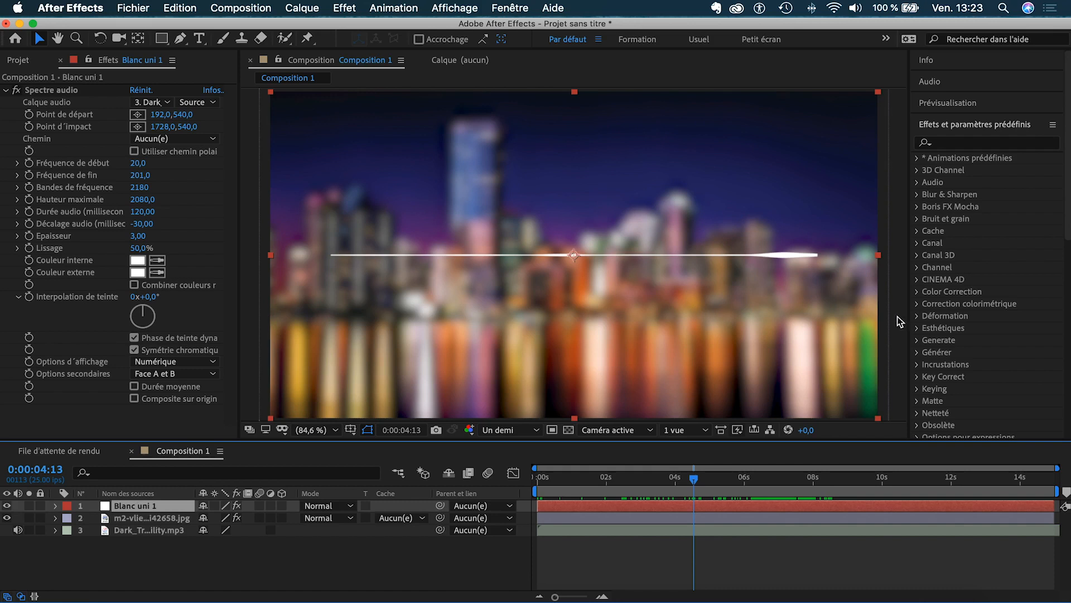
{"action": "left_click", "coordinate": [964, 143]}
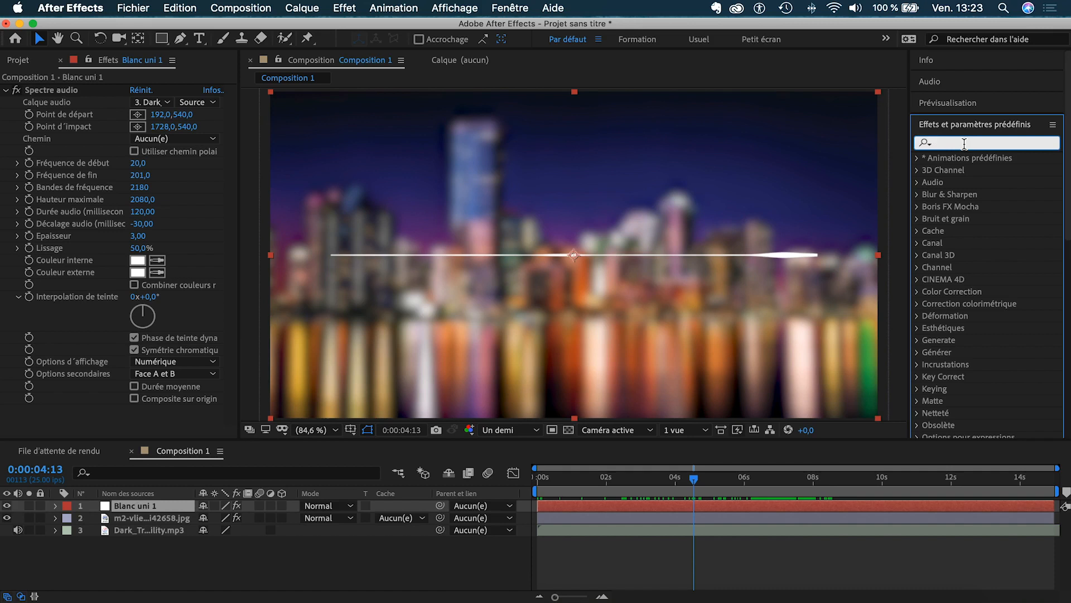
{"action": "type", "text": "pol"}
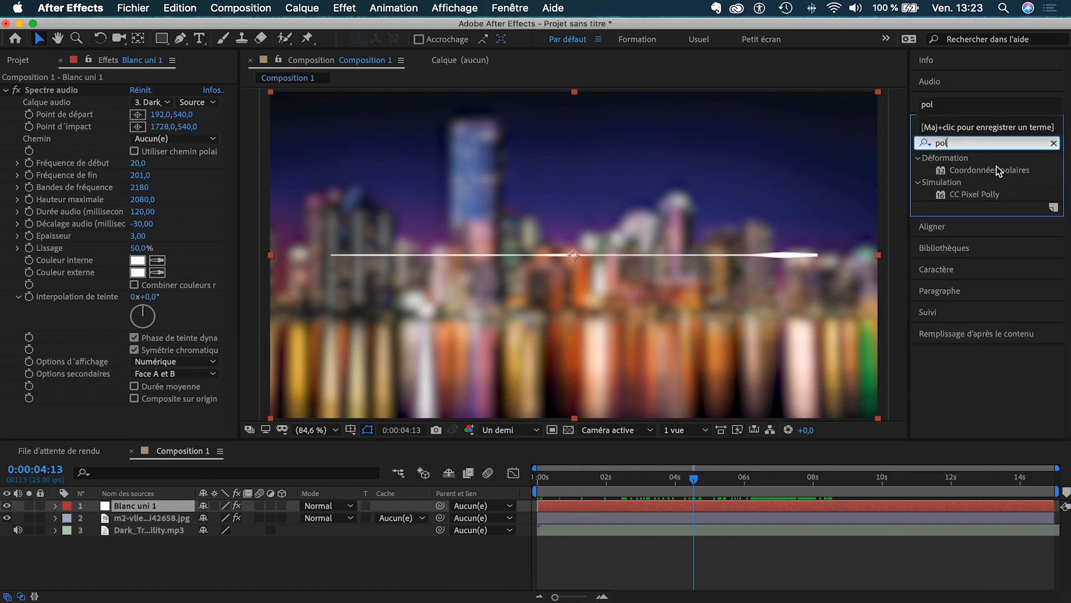
{"action": "double_click", "coordinate": [994, 172]}
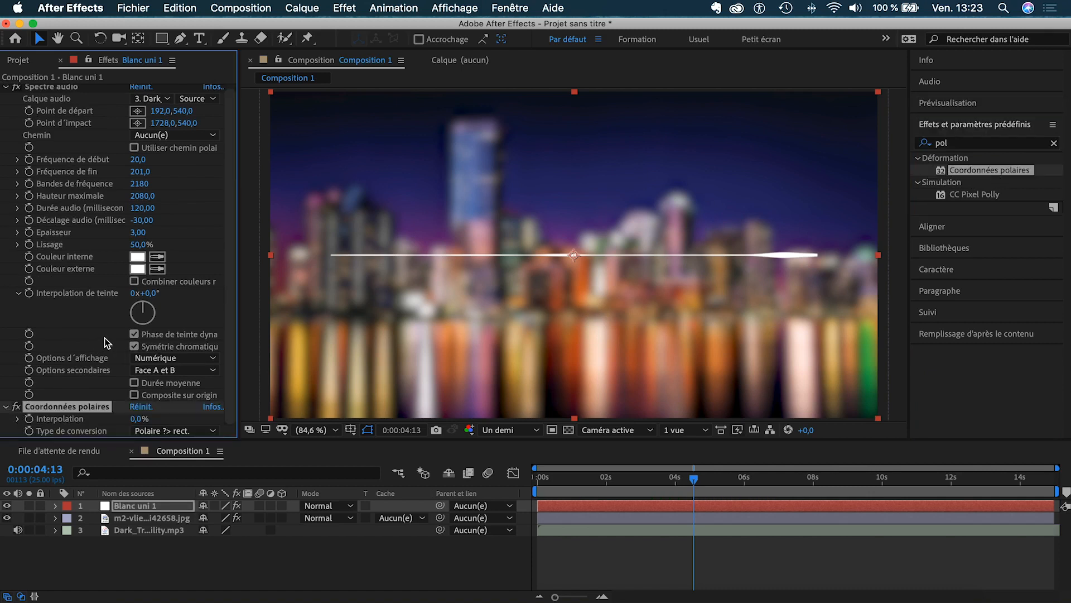
Set the Coordonnées polaires conversion type to rectangular to polar (Rect. > polaire) with interpolation at 100%
{"action": "left_click", "coordinate": [165, 432]}
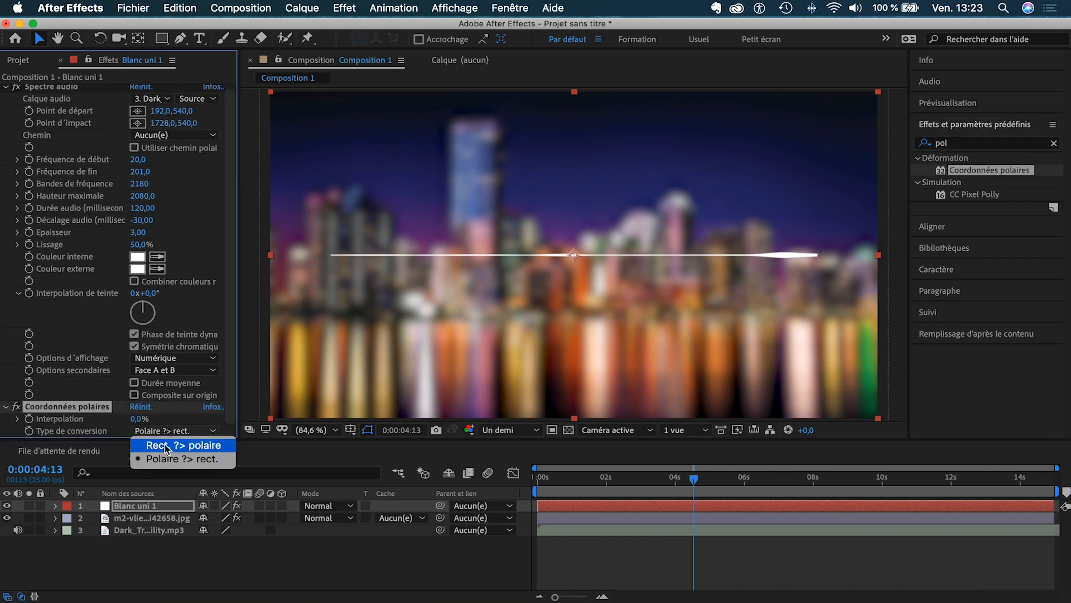
{"action": "left_click", "coordinate": [167, 445]}
{"action": "left_click_drag", "start_coordinate": [140, 418], "coordinate": [217, 419]}
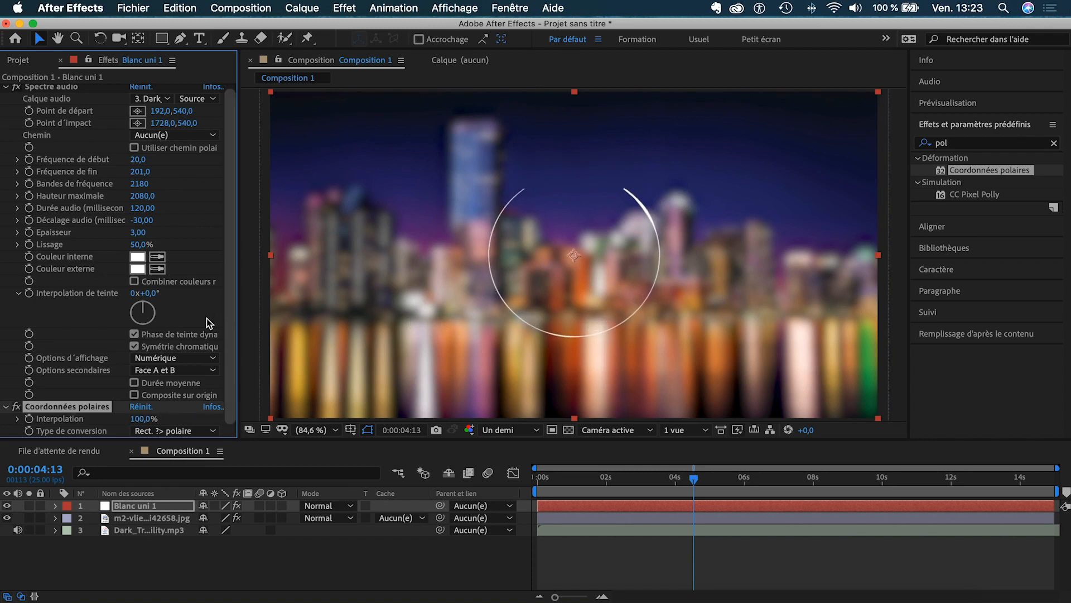
Limit the audio spectrum's side options to Face B and check the circular shape at 0:00:08:24
{"action": "left_click", "coordinate": [160, 370]}
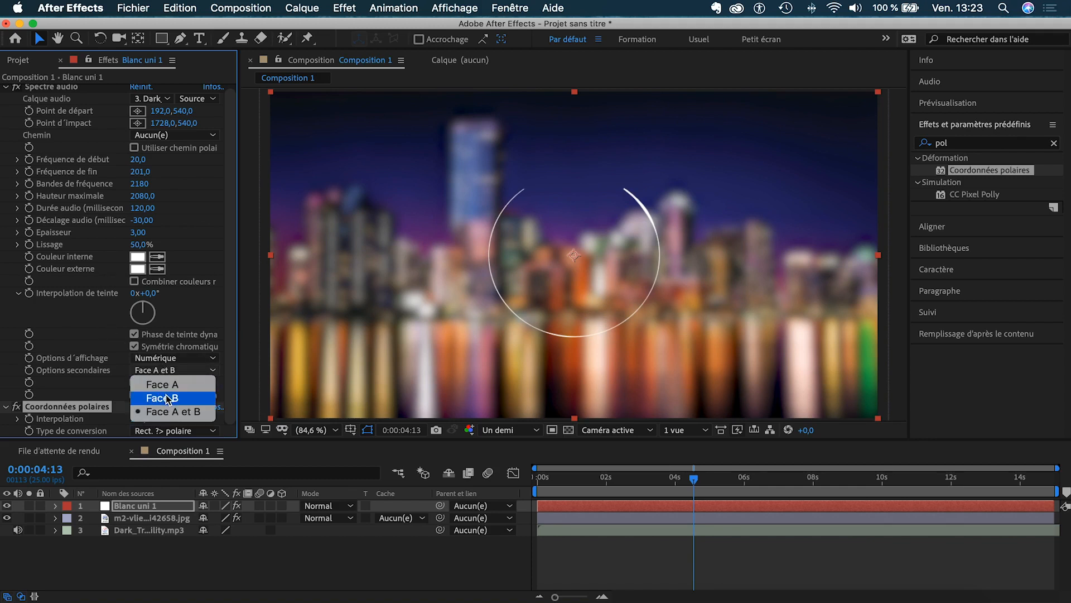
{"action": "left_click", "coordinate": [166, 397]}
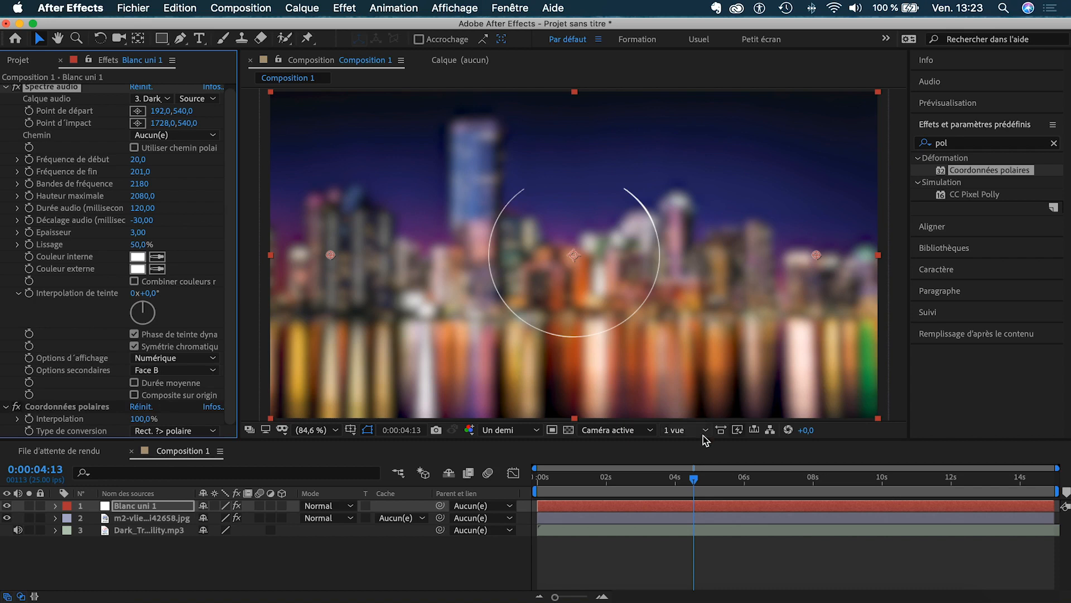
{"action": "left_click_drag", "start_coordinate": [697, 480], "coordinate": [851, 483]}
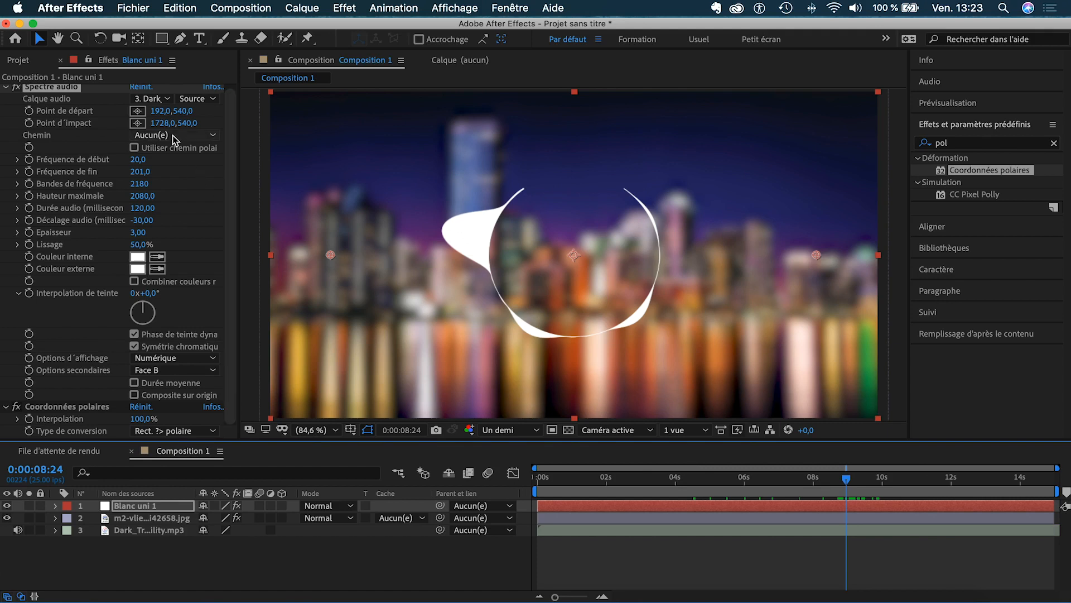
Set the Spectre audio start point to -6, 540, leaving the end point at its original position
{"action": "left_click_drag", "start_coordinate": [159, 112], "coordinate": [6, 103]}
{"action": "mouse_move", "coordinate": [175, 110]}
{"action": "left_mouse_down"}
{"action": "mouse_move", "coordinate": [150, 111]}
{"action": "mouse_move", "coordinate": [255, 120]}
{"action": "left_mouse_up"}
{"action": "key", "text": "super+z"}
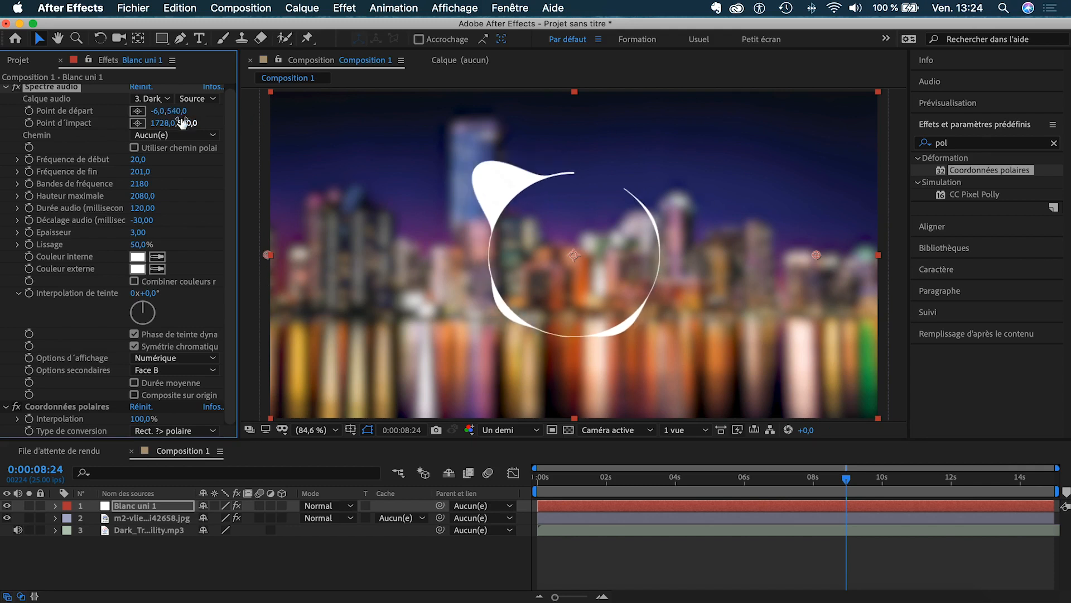
{"action": "left_click_drag", "start_coordinate": [190, 125], "coordinate": [166, 122]}
{"action": "key", "text": "super+z"}
Search the effects for "mir" and apply Miroir to the white solid
{"action": "left_click", "coordinate": [1049, 143]}
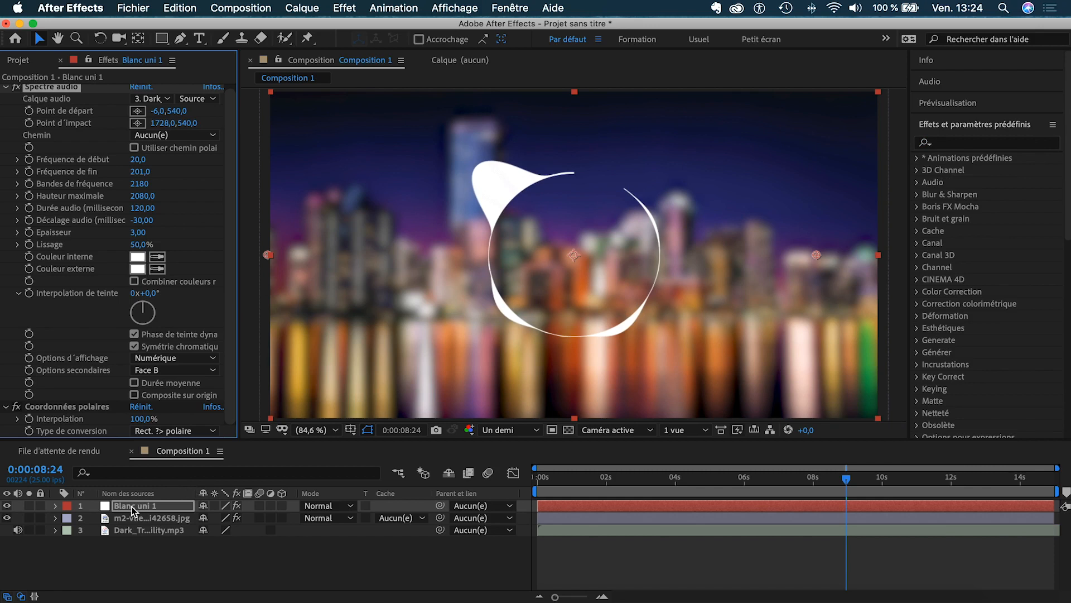
{"action": "left_click", "coordinate": [974, 145]}
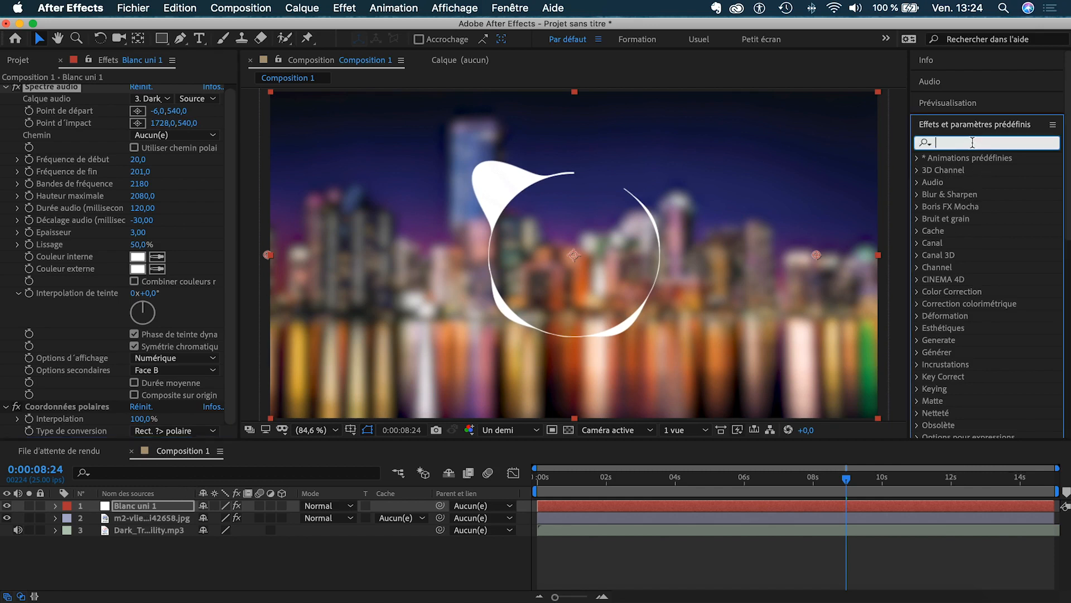
{"action": "type", "text": "mir"}
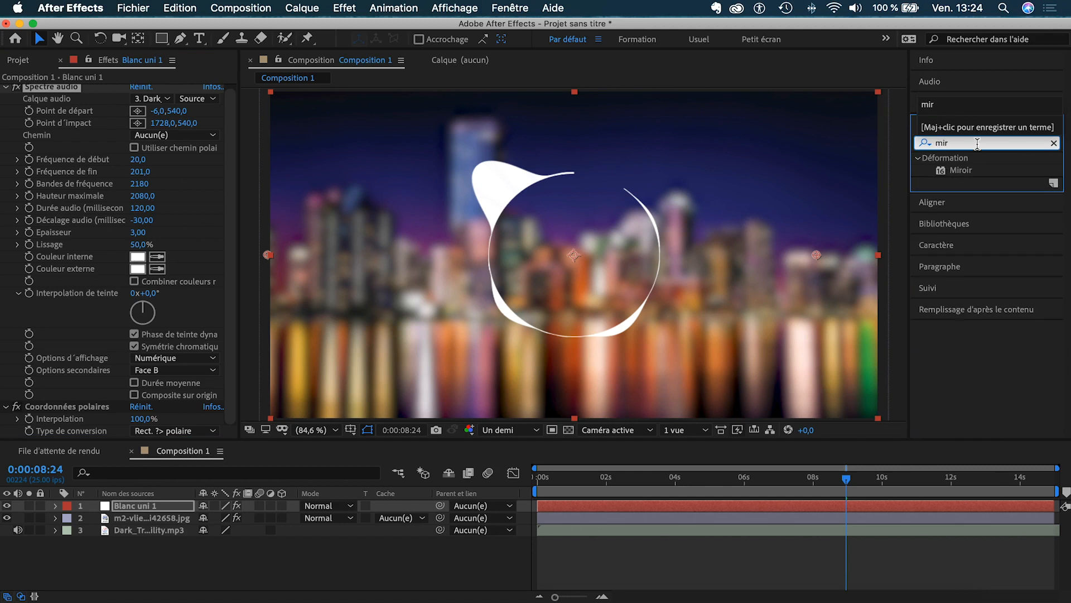
{"action": "double_click", "coordinate": [961, 170]}
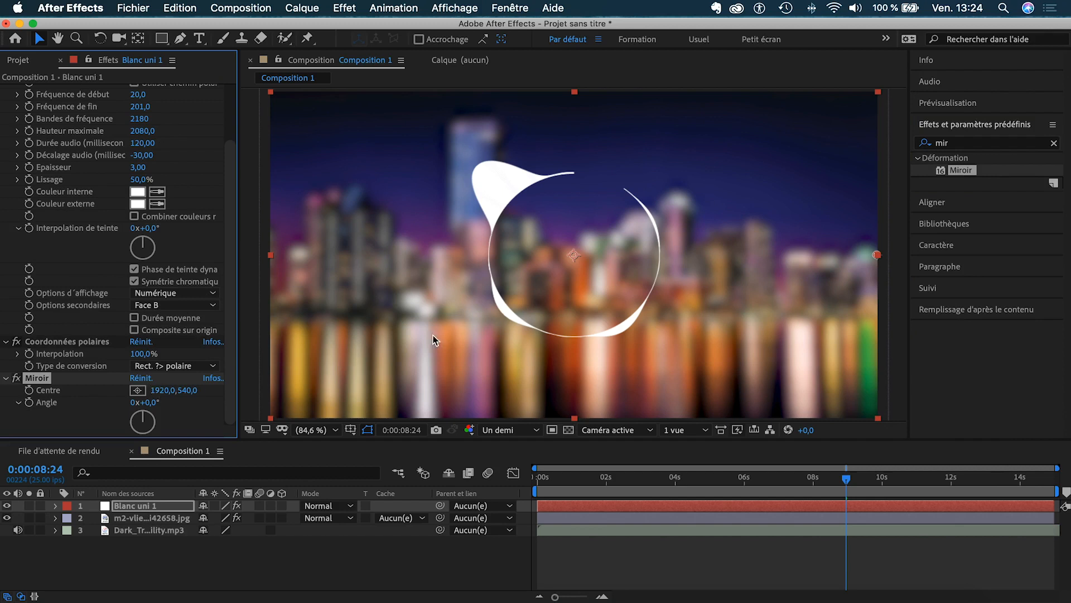
Move the Miroir centre to 958.2, 540 at the middle of the ring and preview the mirrored spectrum at 0:00:06:21
{"action": "left_click", "coordinate": [877, 257]}
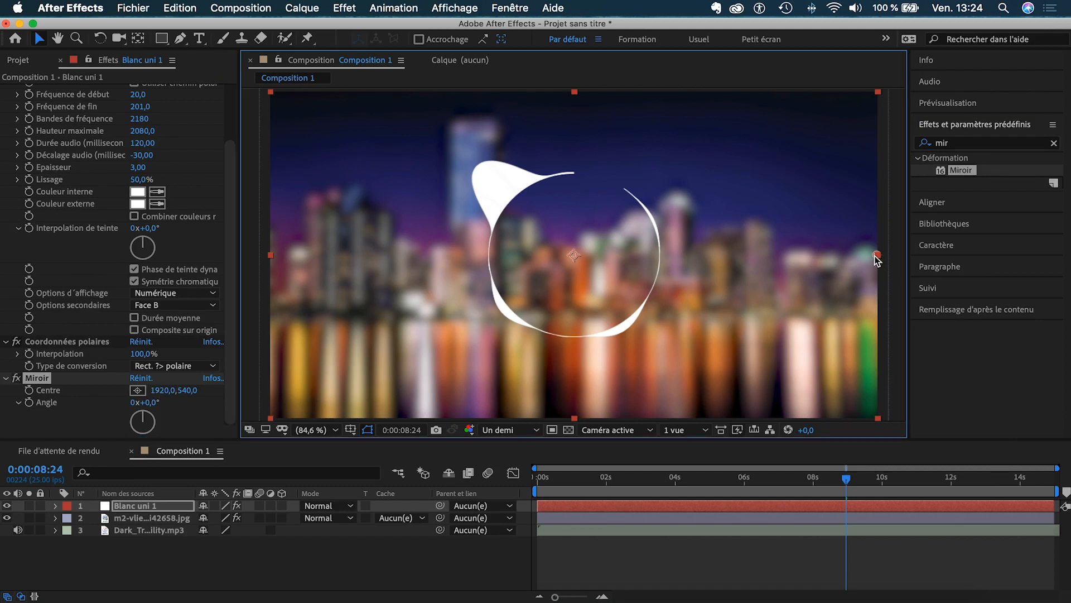
{"action": "left_click_drag", "start_coordinate": [862, 256], "coordinate": [570, 252]}
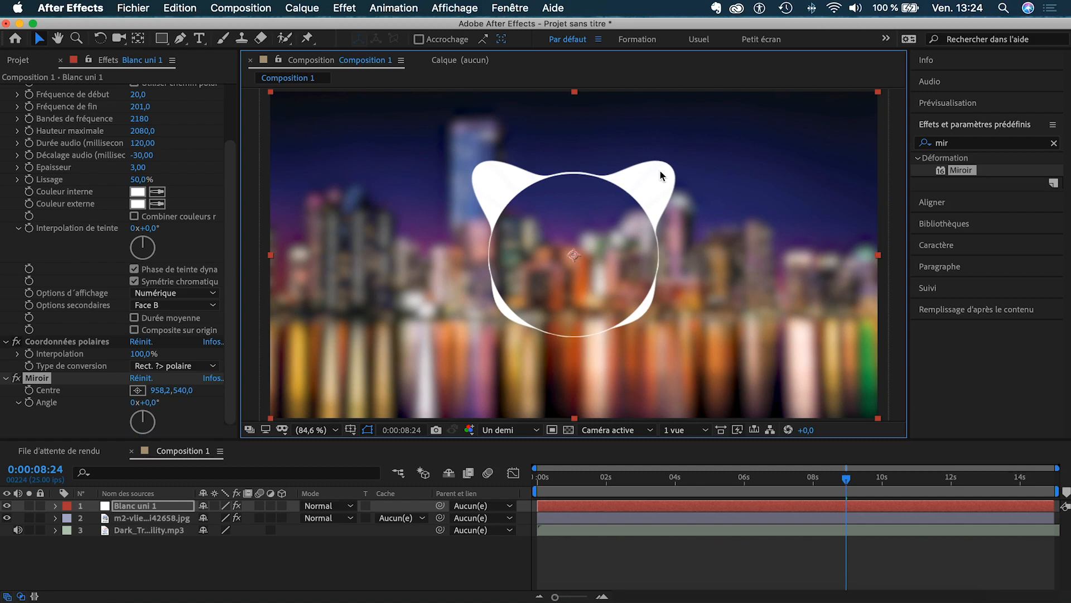
{"action": "left_click_drag", "start_coordinate": [847, 480], "coordinate": [775, 500]}
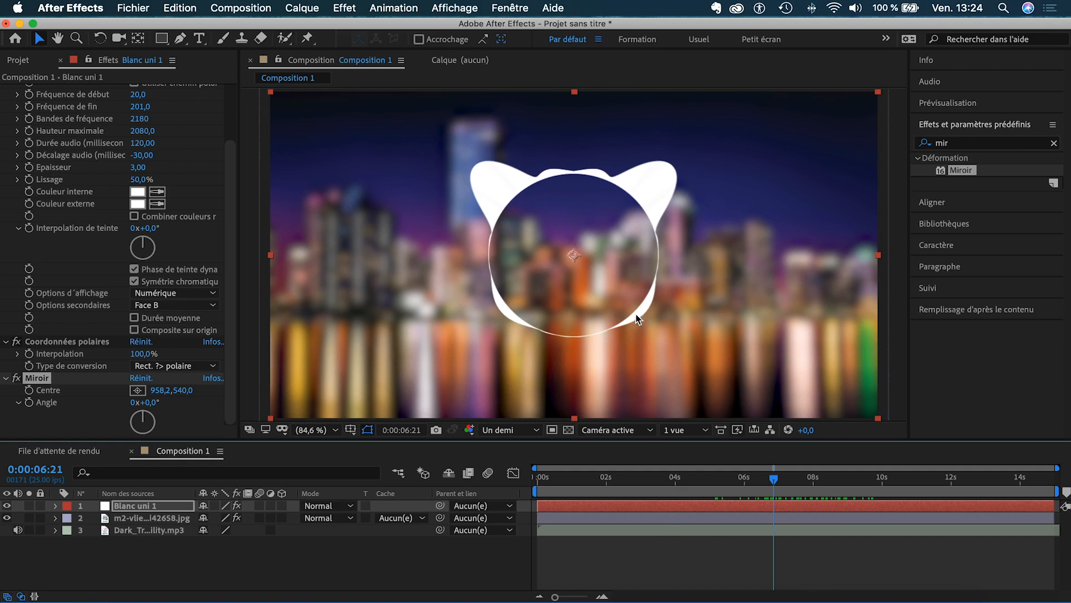
Create a dark grey (1B1B1B) solid layer of 1920 x 1080 px
{"action": "left_click", "coordinate": [616, 565]}
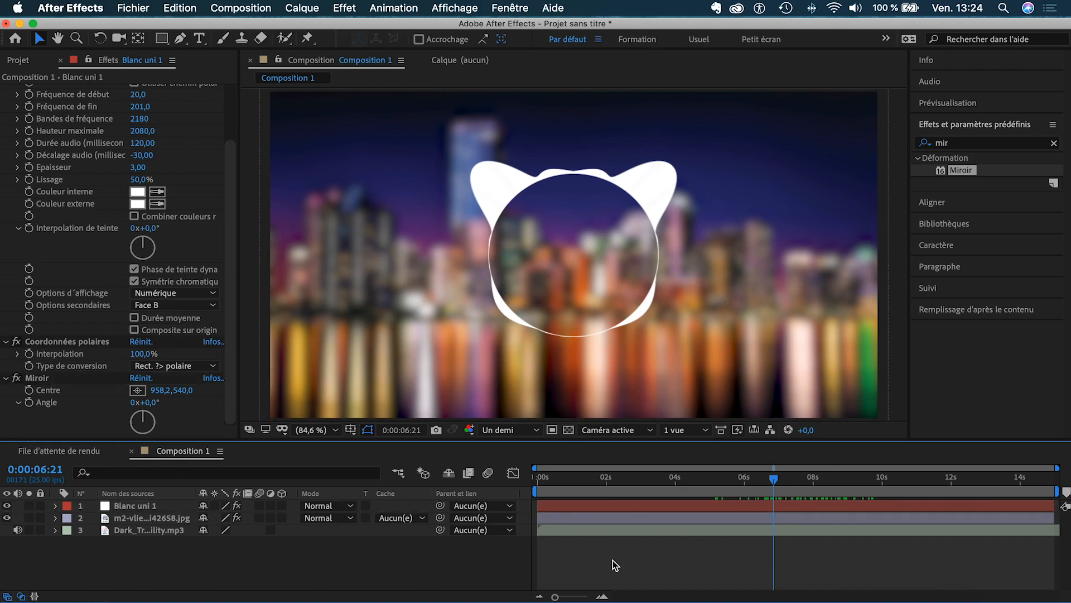
{"action": "key", "text": "super+y"}
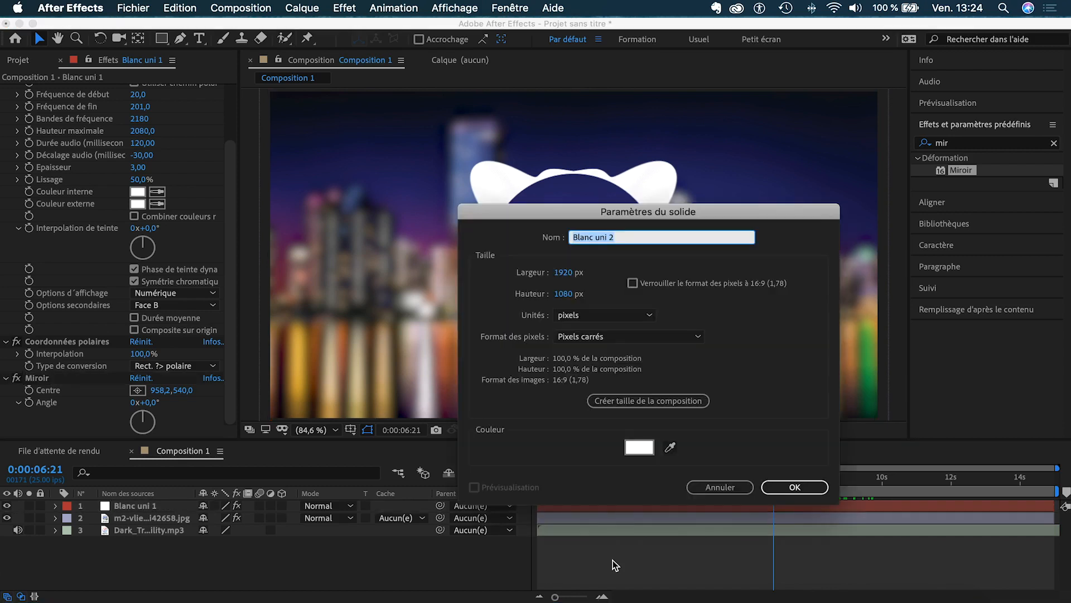
{"action": "left_click", "coordinate": [640, 449]}
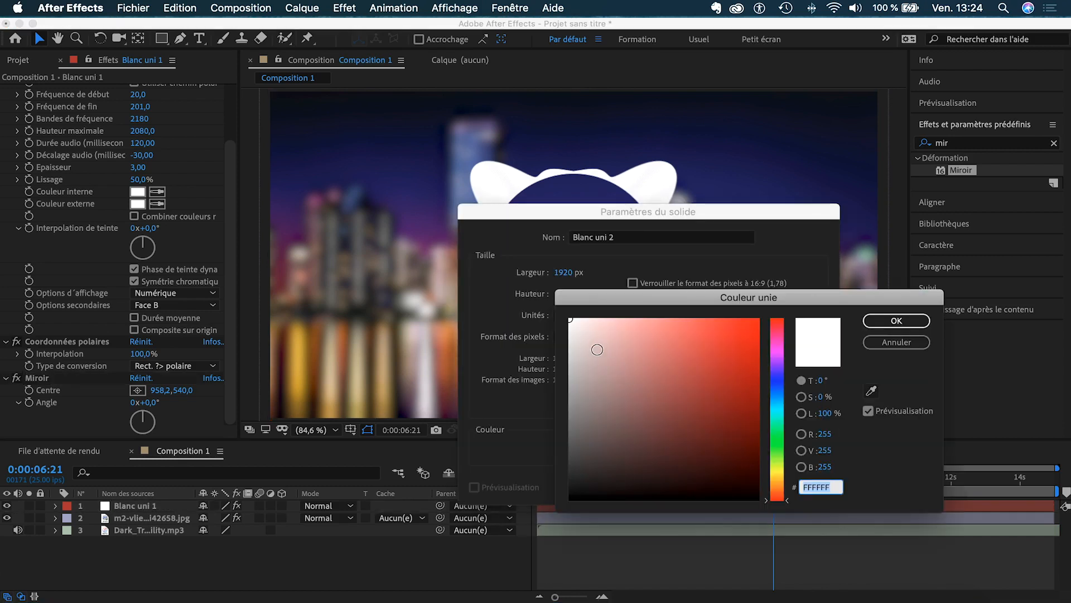
{"action": "mouse_move", "coordinate": [583, 483]}
{"action": "left_mouse_down"}
{"action": "mouse_move", "coordinate": [573, 497]}
{"action": "mouse_move", "coordinate": [565, 473]}
{"action": "mouse_move", "coordinate": [567, 483]}
{"action": "left_mouse_up"}
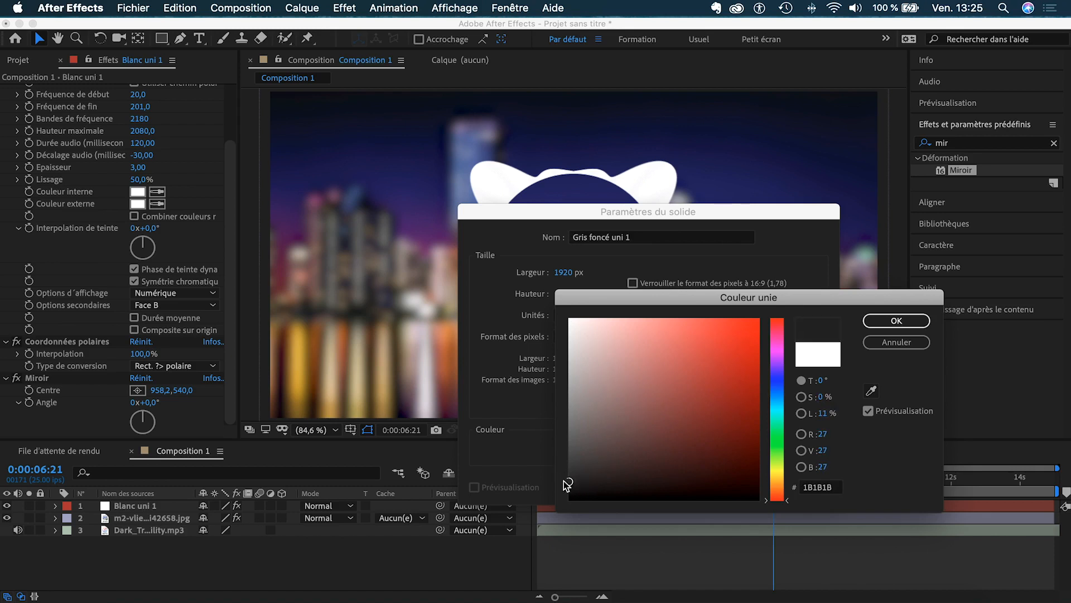
{"action": "left_click", "coordinate": [894, 324]}
{"action": "left_click", "coordinate": [768, 487]}
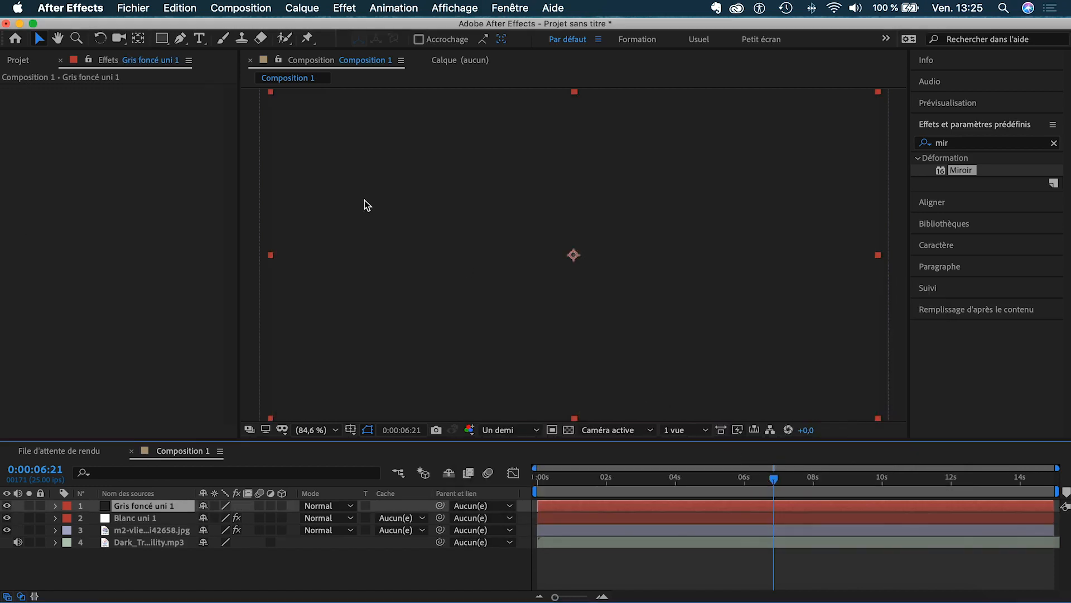
Draw an elliptical mask on the dark grey solid and fit it to the inside of the spectrum ring
{"action": "left_click_drag", "start_coordinate": [161, 38], "coordinate": [205, 71]}
{"action": "left_click_drag", "start_coordinate": [469, 191], "coordinate": [640, 314]}
{"action": "left_click", "coordinate": [38, 39]}
{"action": "left_click_drag", "start_coordinate": [555, 196], "coordinate": [574, 177]}
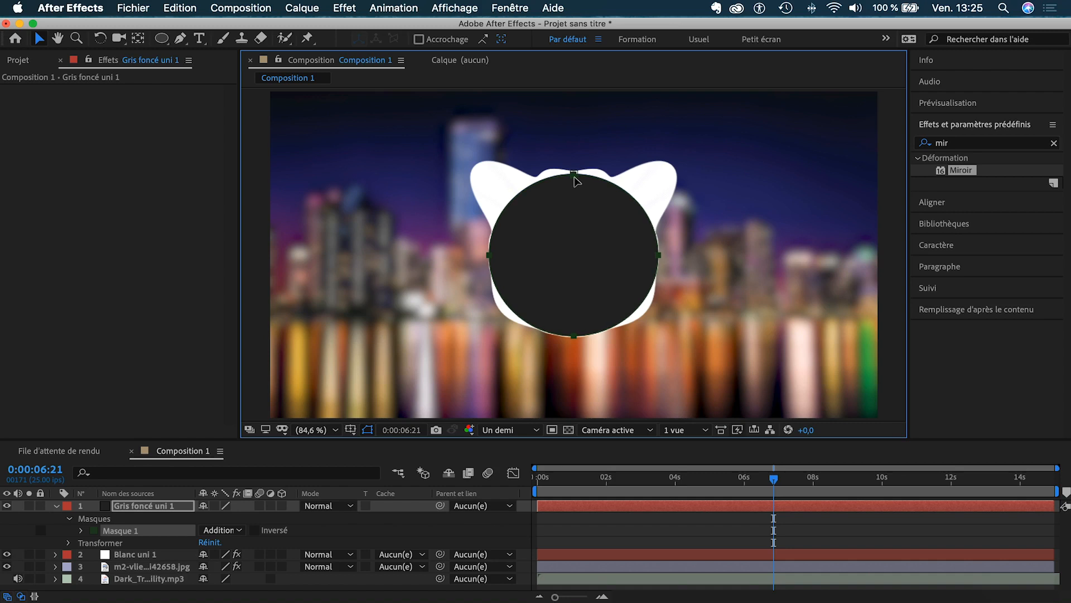
{"action": "left_click", "coordinate": [688, 533]}
At 0:00:07:00, add the text TUTO and place it in the upper centre of the dark disc
{"action": "mouse_move", "coordinate": [773, 481]}
{"action": "left_mouse_down"}
{"action": "mouse_move", "coordinate": [838, 484]}
{"action": "mouse_move", "coordinate": [741, 487]}
{"action": "mouse_move", "coordinate": [803, 504]}
{"action": "mouse_move", "coordinate": [778, 480]}
{"action": "left_mouse_up"}
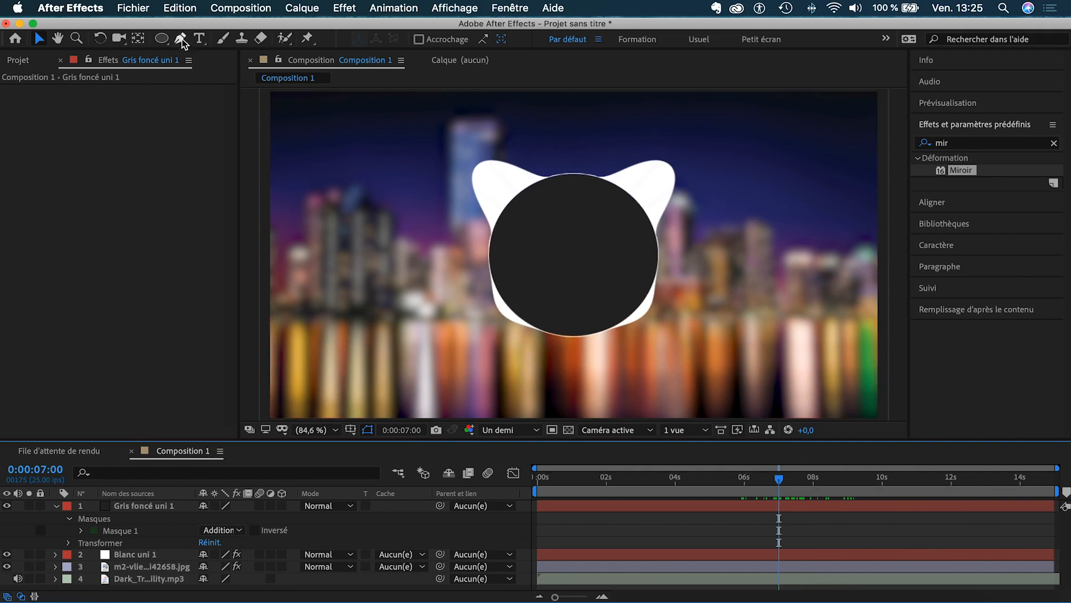
{"action": "left_click", "coordinate": [200, 38]}
{"action": "left_click", "coordinate": [574, 244]}
{"action": "type", "text": "TUTO"}
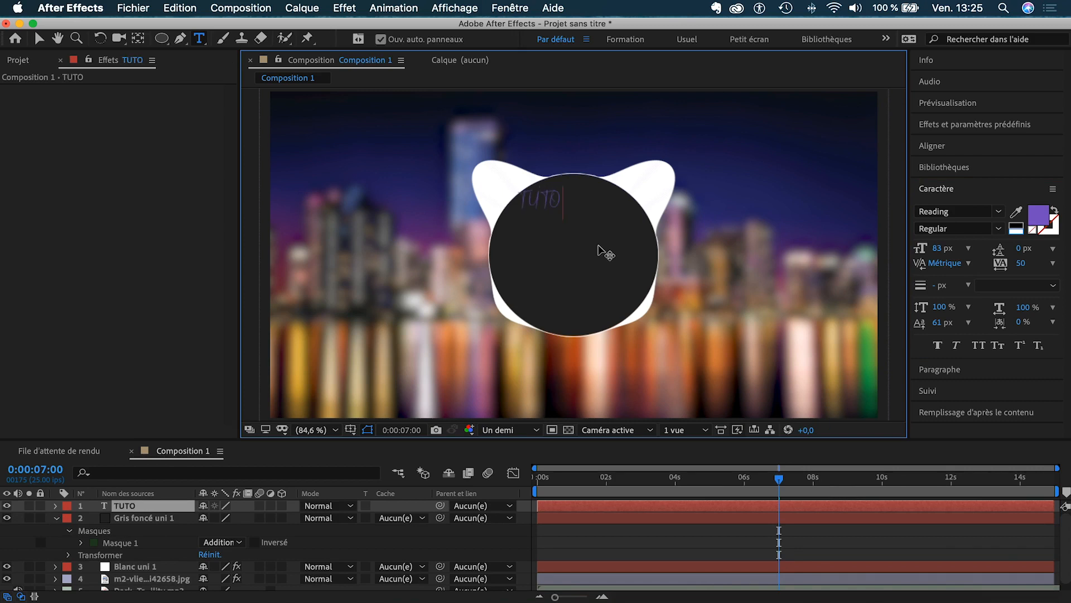
{"action": "left_click", "coordinate": [38, 38]}
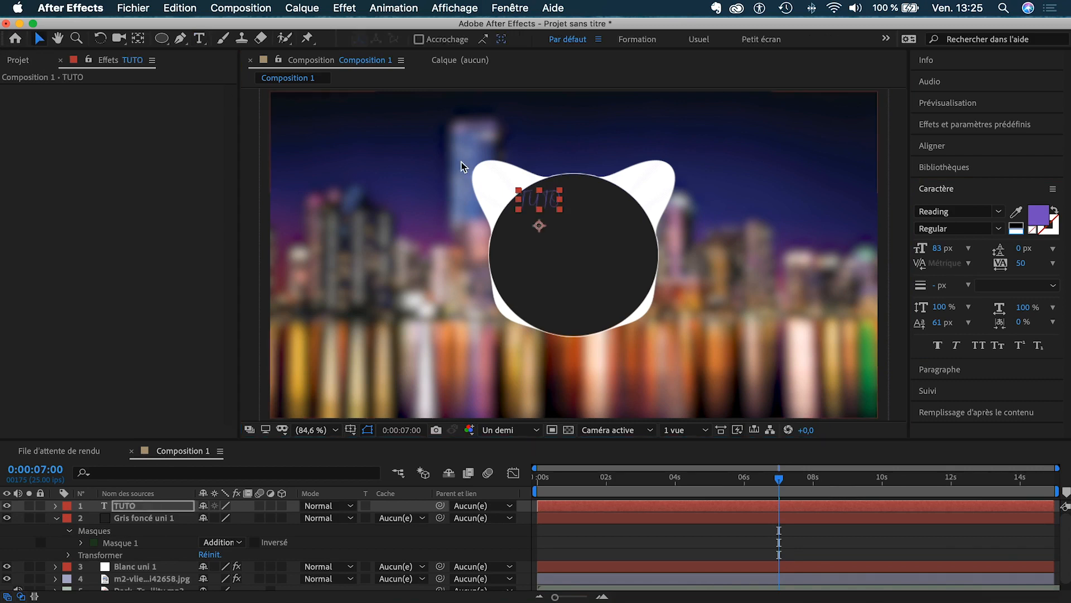
{"action": "left_click_drag", "start_coordinate": [544, 205], "coordinate": [576, 216]}
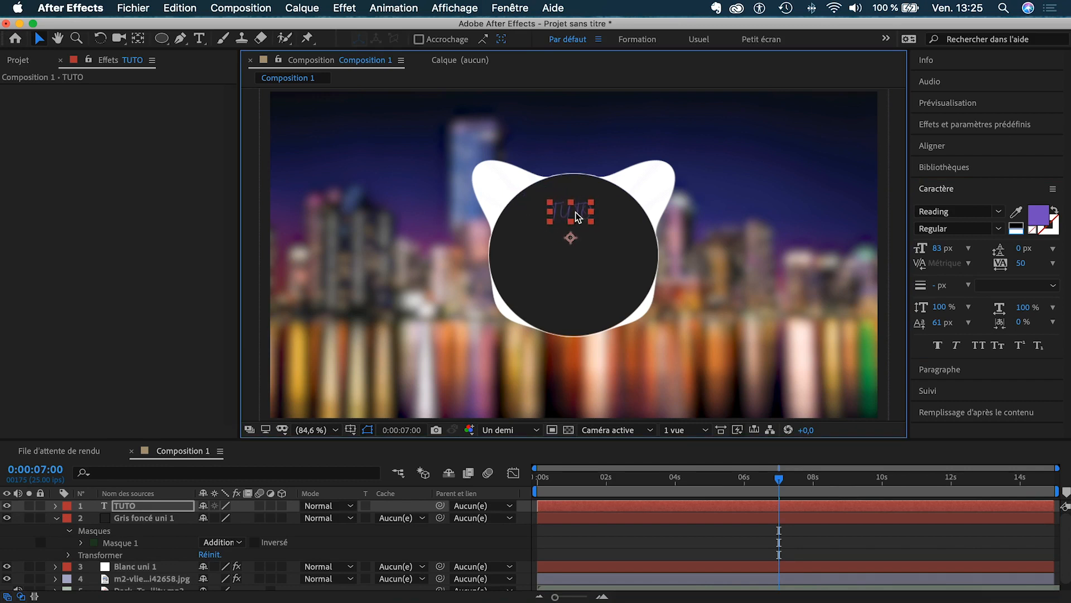
Try the Gotham Black font on the TUTO text
{"action": "double_click", "coordinate": [577, 216]}
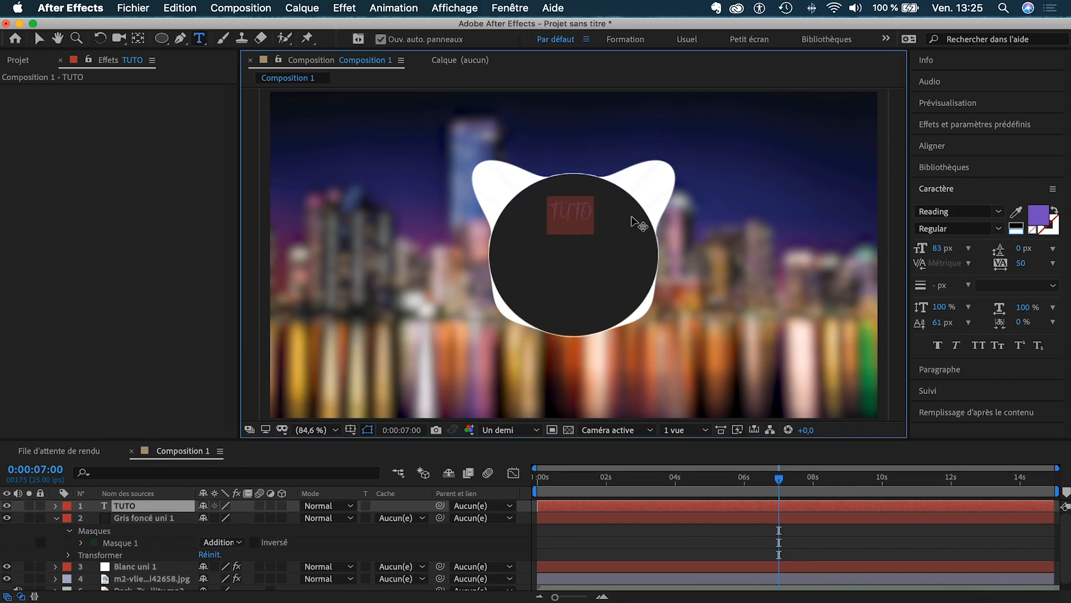
{"action": "left_click", "coordinate": [993, 210]}
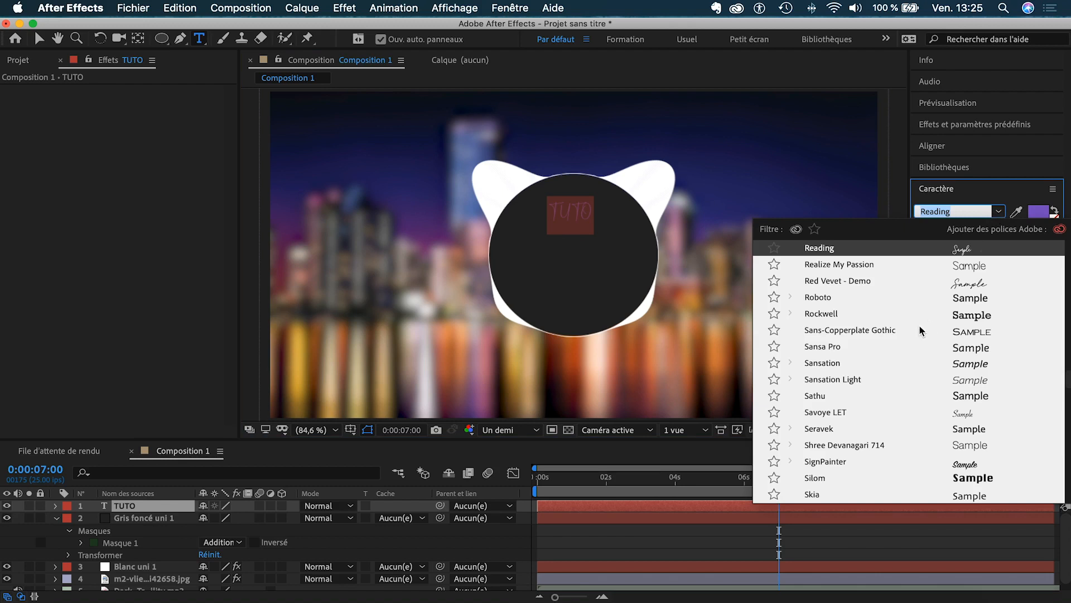
{"action": "scroll", "coordinate": [918, 331], "scroll_direction": "down", "scroll_amount": 15}
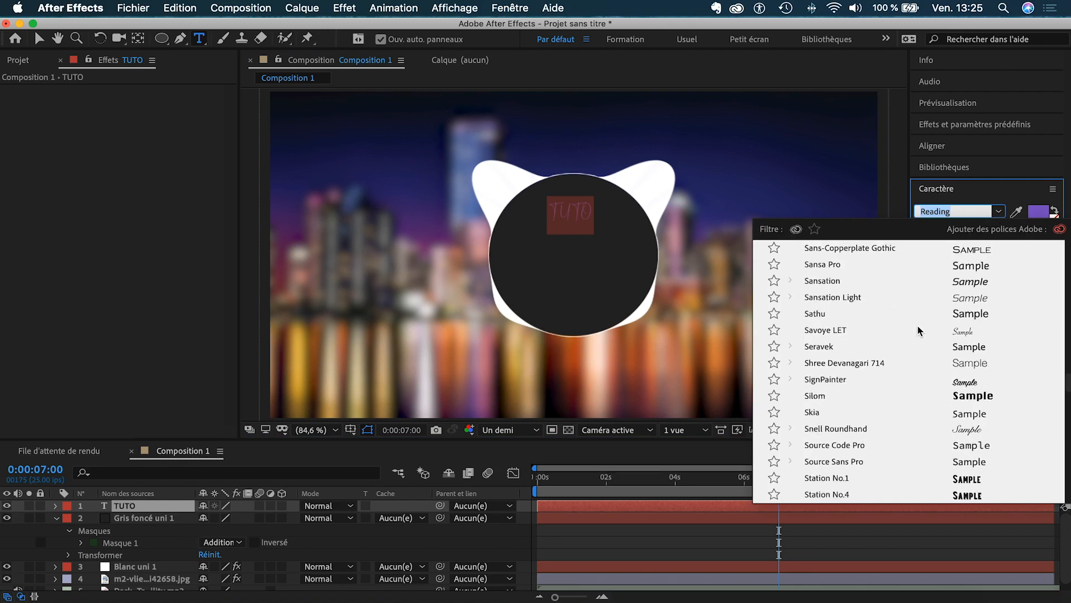
{"action": "scroll", "coordinate": [918, 331], "scroll_direction": "down", "scroll_amount": 17}
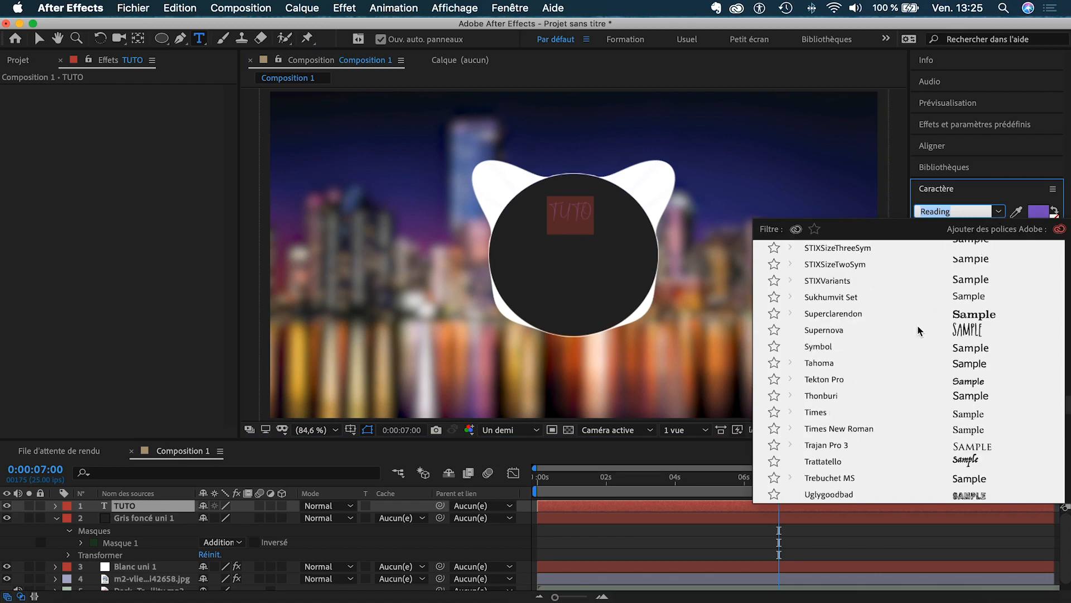
{"action": "scroll", "coordinate": [917, 331], "scroll_direction": "up", "scroll_amount": 20}
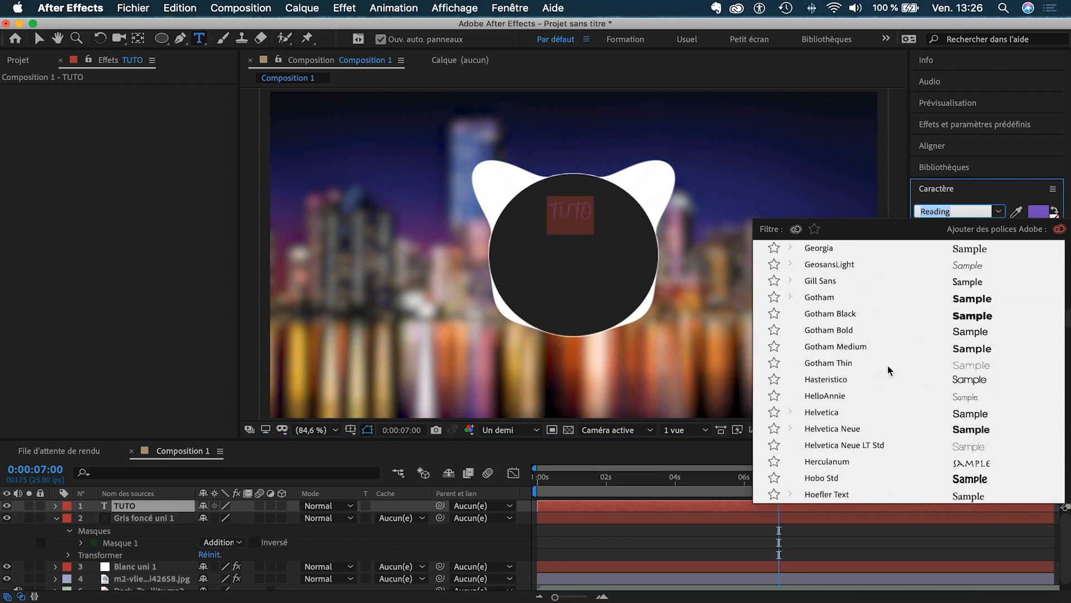
{"action": "scroll", "coordinate": [858, 351], "scroll_direction": "up", "scroll_amount": 1}
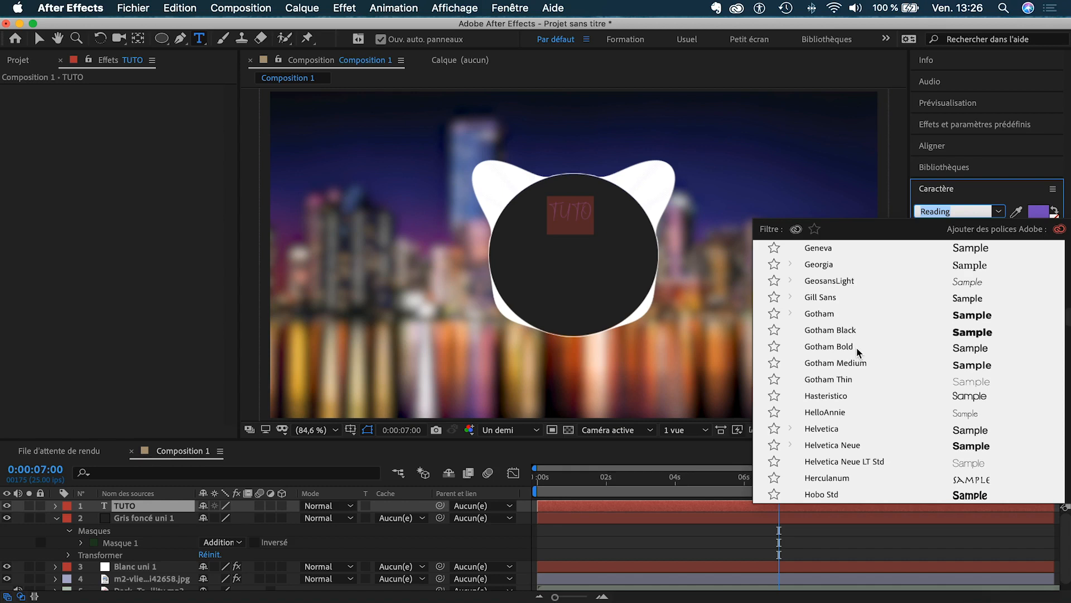
{"action": "left_click", "coordinate": [853, 332]}
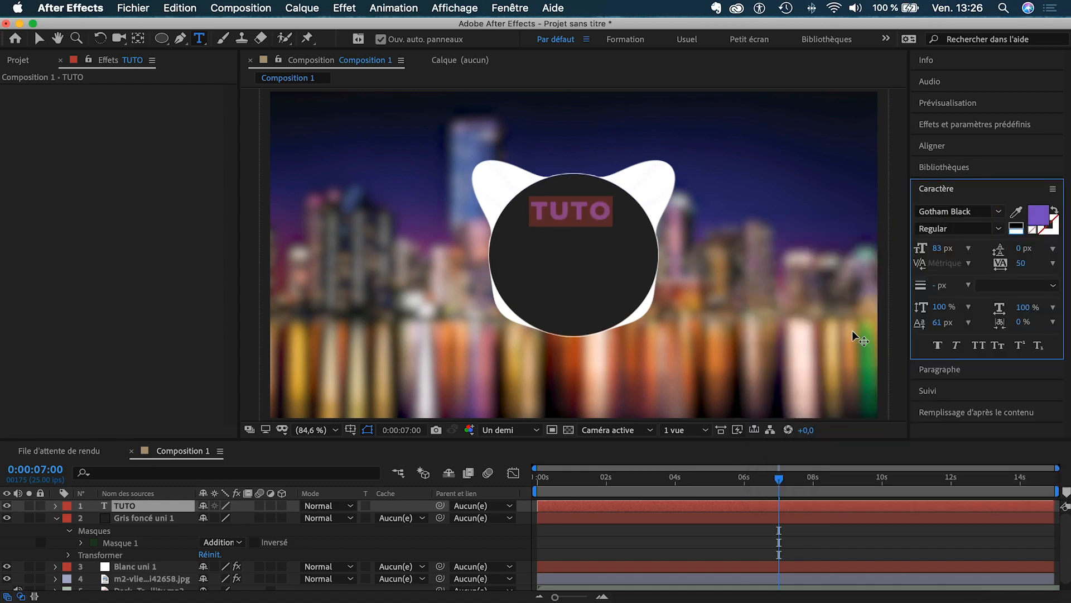
Set the TUTO text in white Gotham Bold and nudge it slightly lower inside the disc
{"action": "left_click", "coordinate": [998, 211]}
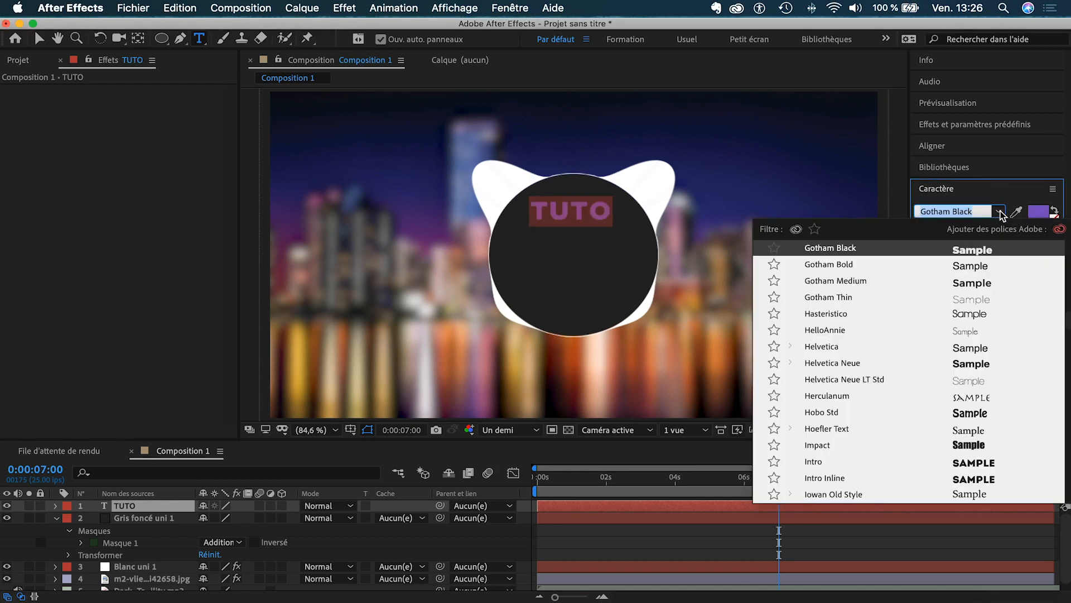
{"action": "left_click", "coordinate": [944, 271]}
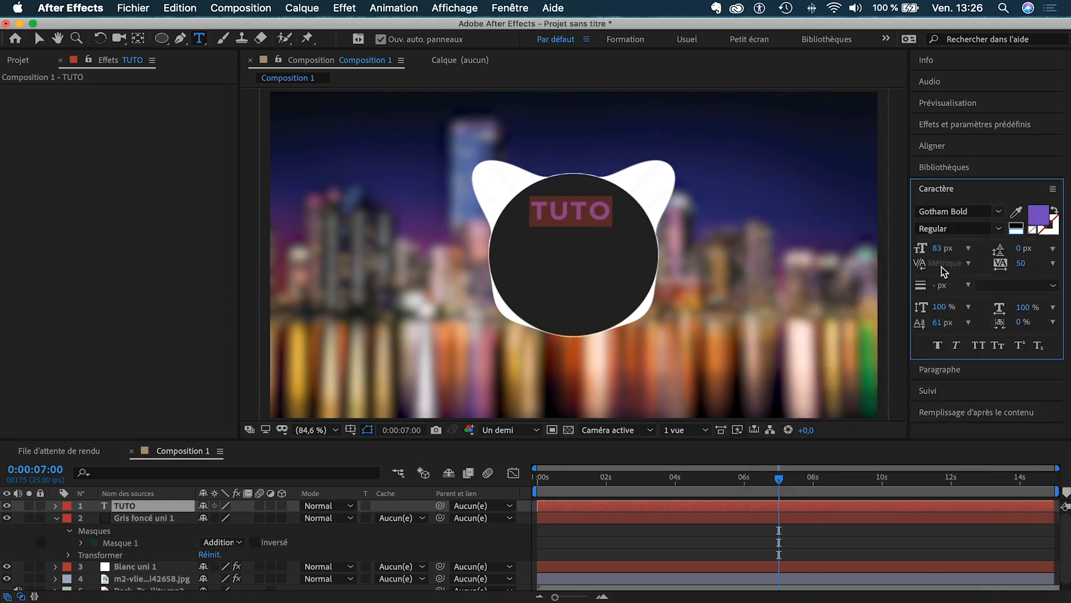
{"action": "left_click", "coordinate": [37, 40]}
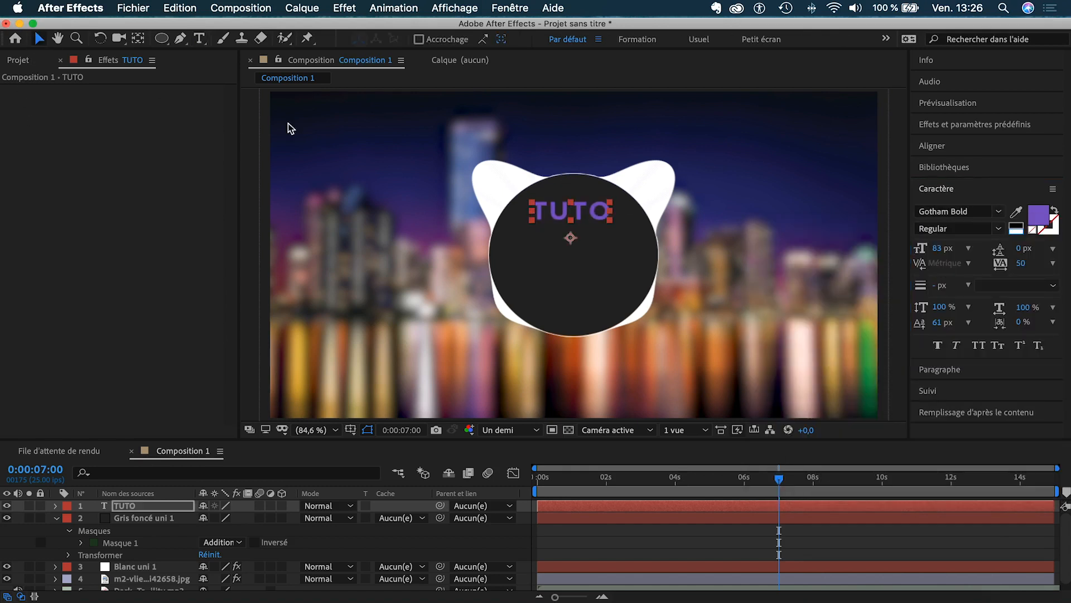
{"action": "left_click_drag", "start_coordinate": [587, 212], "coordinate": [590, 221]}
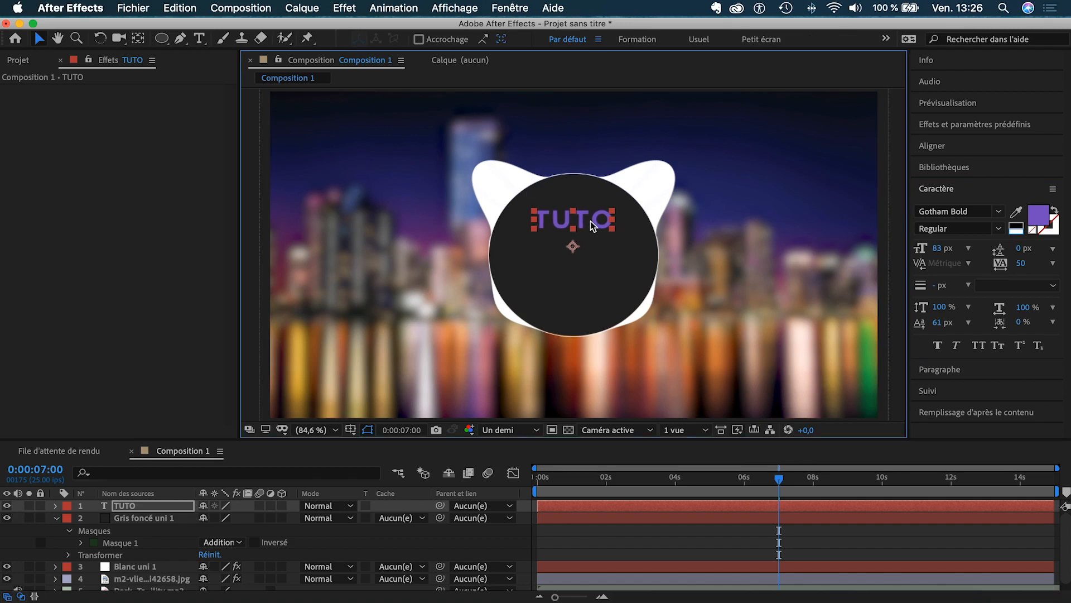
{"action": "left_click", "coordinate": [1016, 224]}
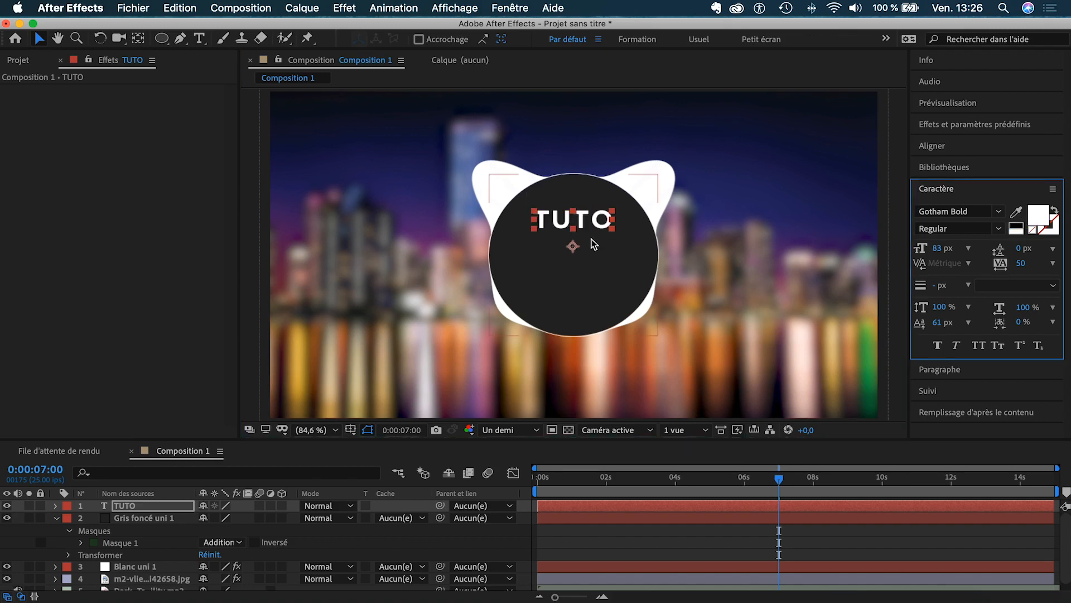
Duplicate the TUTO text directly below the original and replace the copy's wording with SPECTRE
{"action": "left_click_drag", "start_coordinate": [579, 223], "coordinate": [587, 257]}
{"action": "key", "text": "super+d"}
{"action": "double_click", "coordinate": [587, 256]}
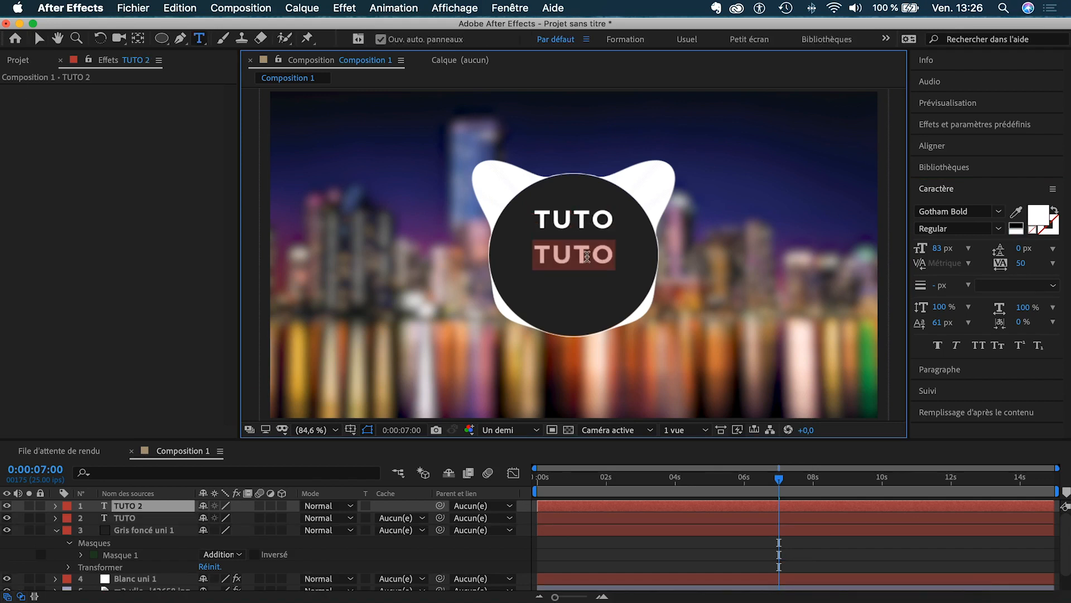
{"action": "type", "text": "SPECTRE"}
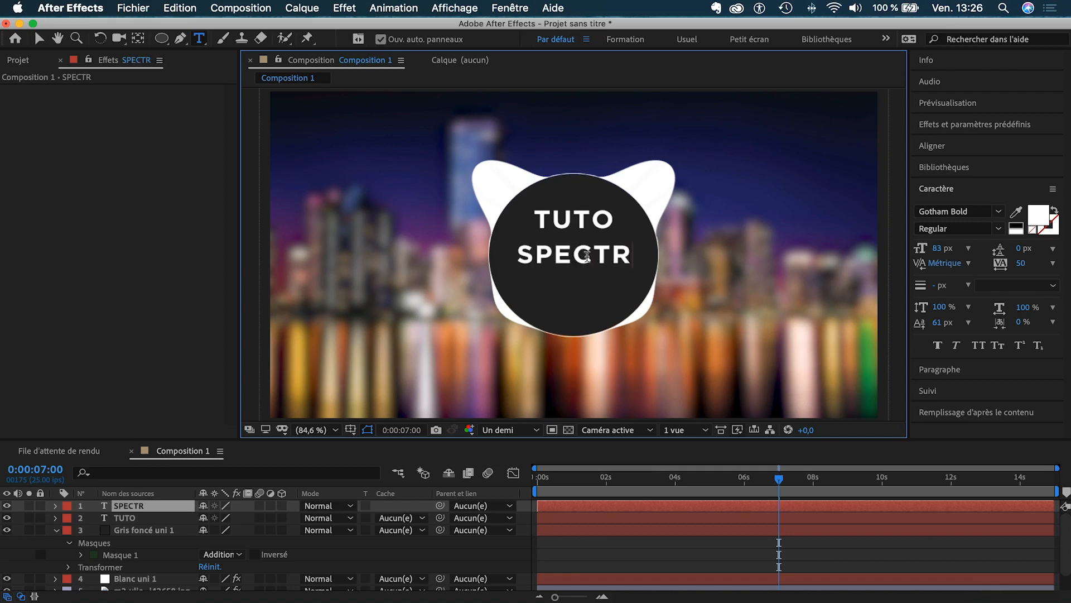
Tighten the spacing between the TUTO and SPECTRE lines and keep them centred in the disc
{"action": "left_click", "coordinate": [38, 37]}
{"action": "left_click_drag", "start_coordinate": [583, 219], "coordinate": [598, 254]}
{"action": "left_click", "coordinate": [597, 259], "text": "shift"}
{"action": "left_click", "coordinate": [595, 275]}
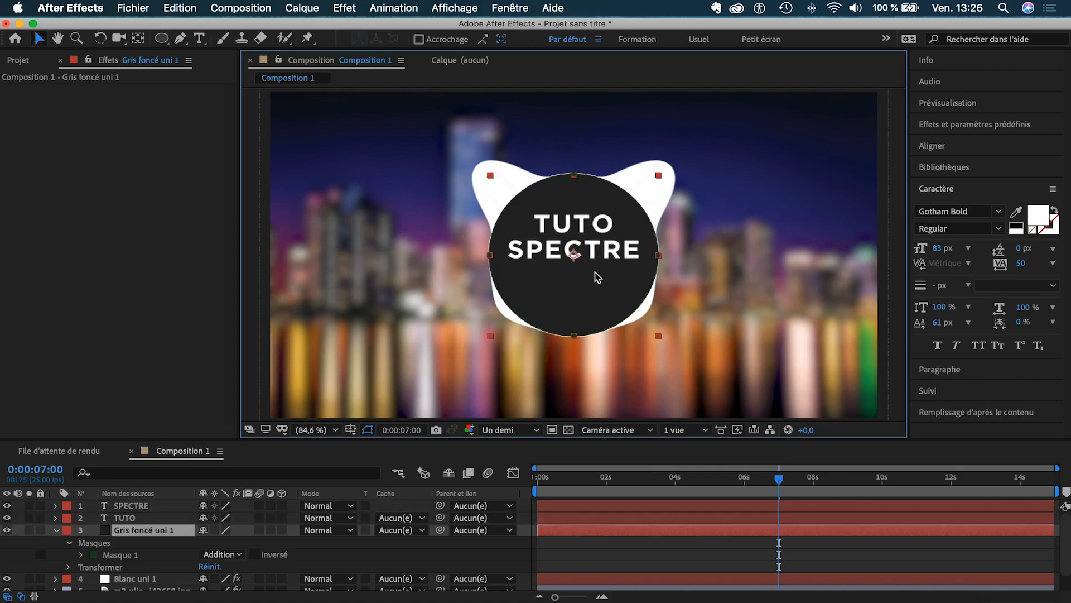
{"action": "left_click", "coordinate": [736, 320]}
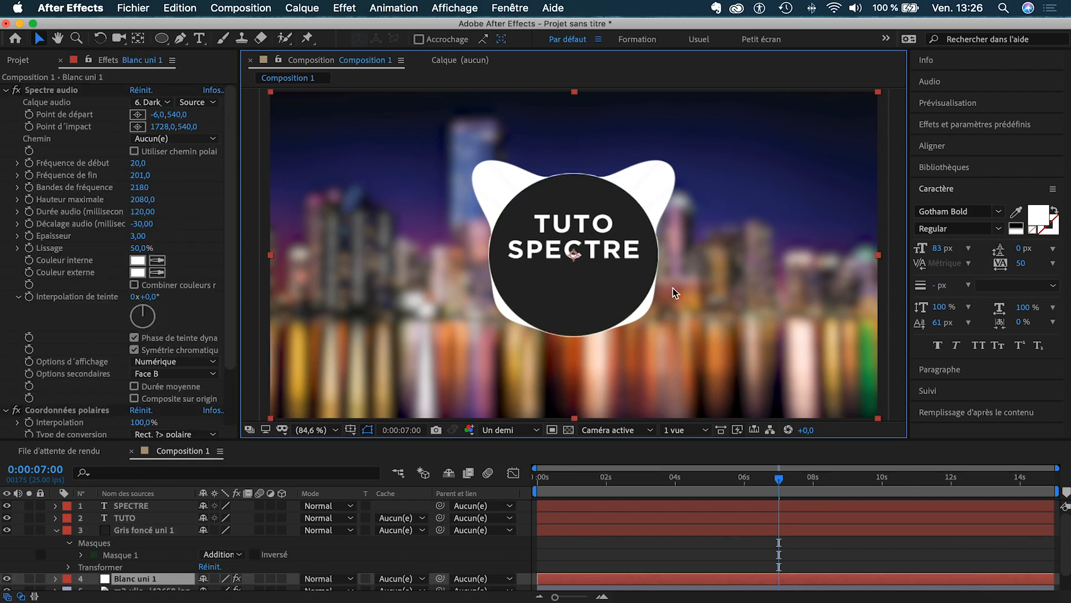
Duplicate the SPECTRE text, place the copy just below it and replace its wording with "audio"
{"action": "left_click", "coordinate": [132, 508]}
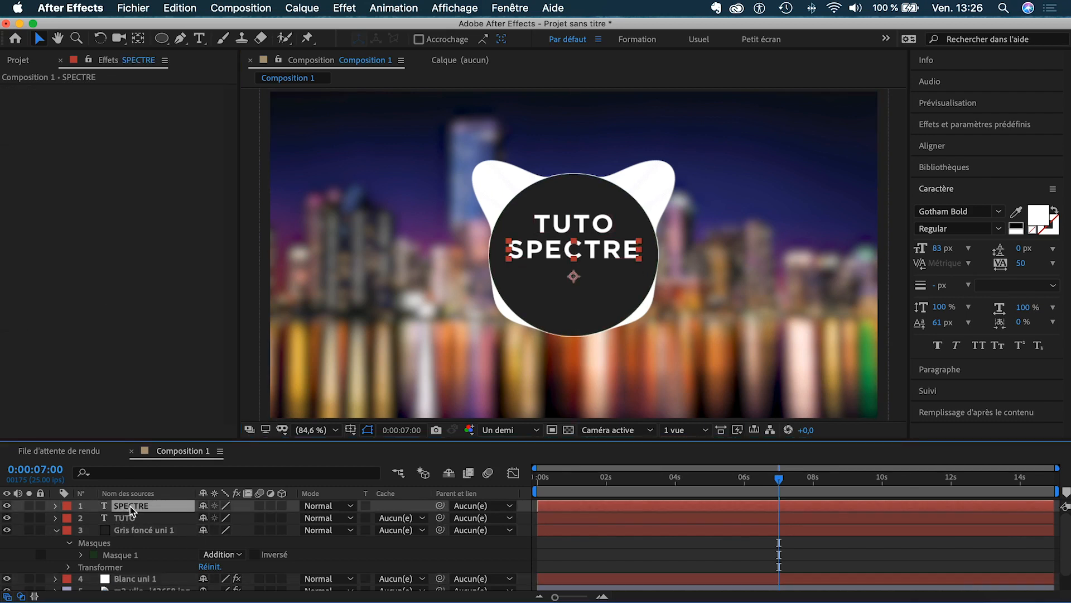
{"action": "key", "text": "super+d"}
{"action": "left_click_drag", "start_coordinate": [601, 253], "coordinate": [601, 279]}
{"action": "double_click", "coordinate": [584, 275]}
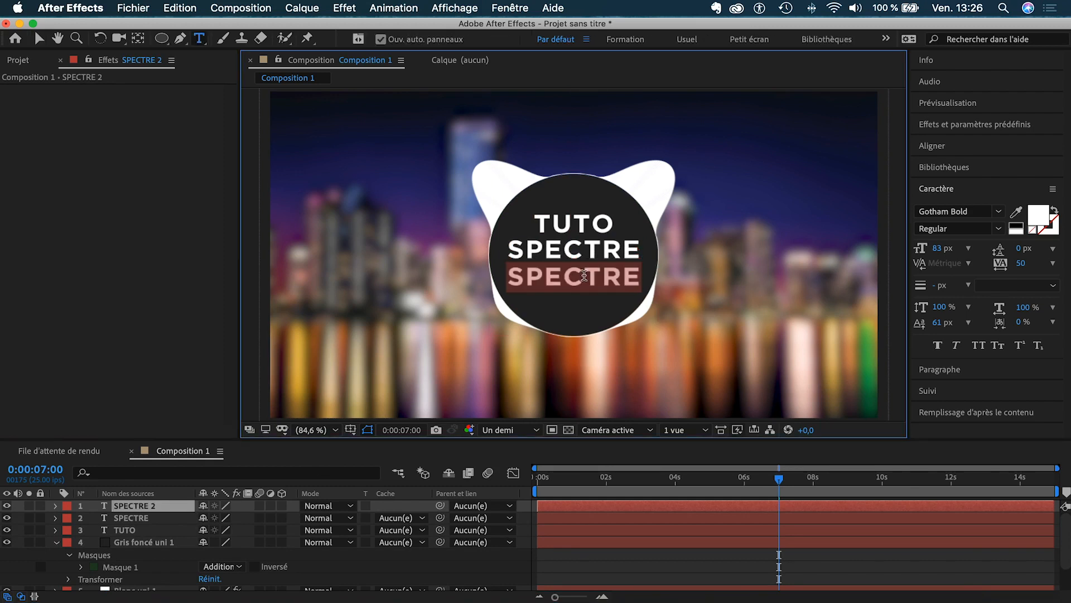
{"action": "type", "text": "audio"}
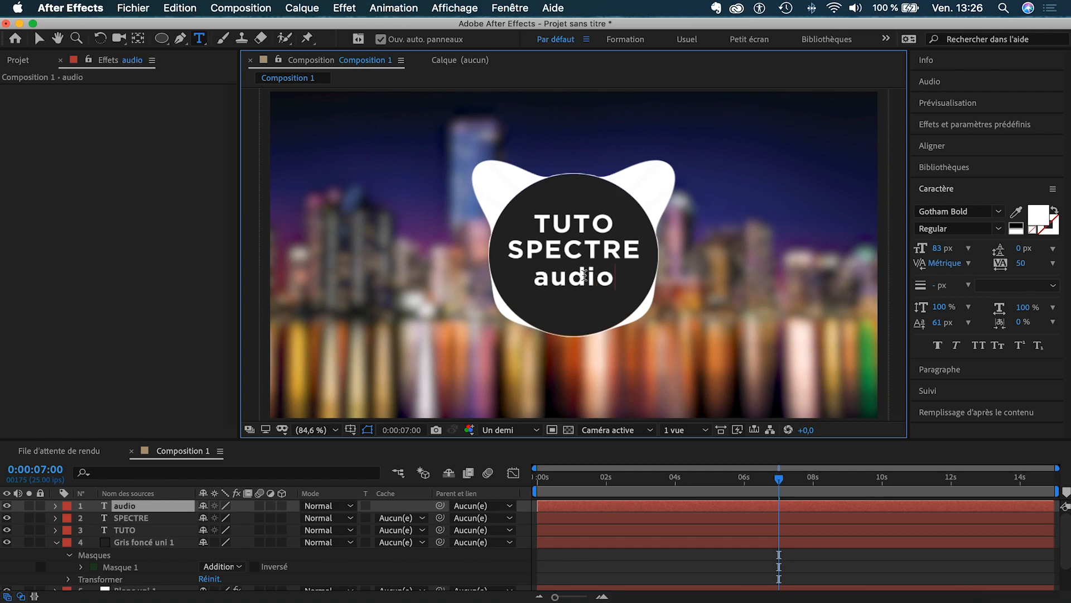
Try the Exmouth and Electroharmonix fonts on the "audio" text
{"action": "double_click", "coordinate": [580, 279]}
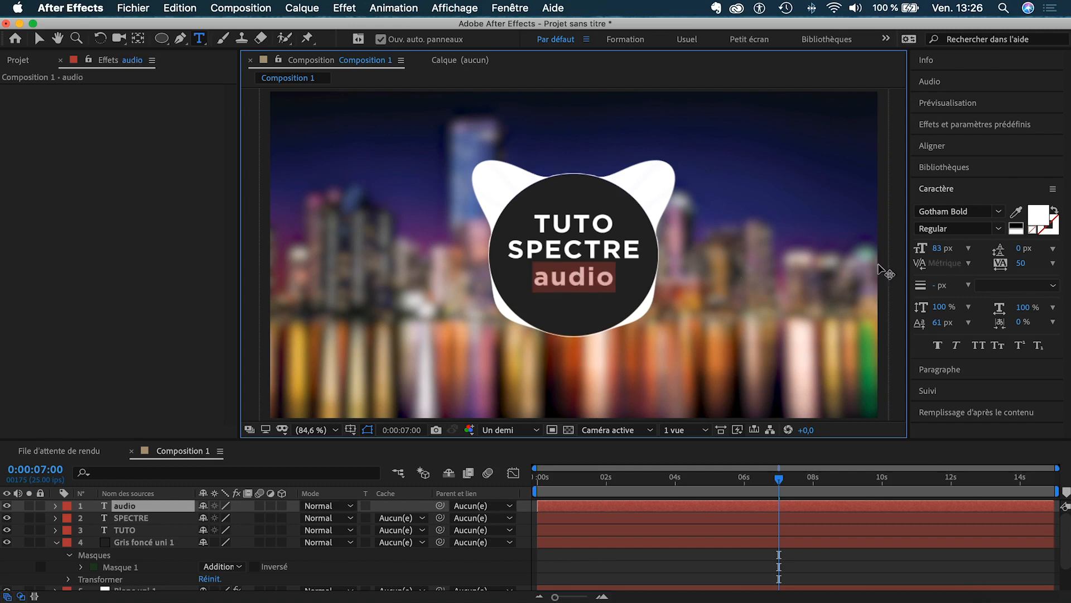
{"action": "left_click", "coordinate": [999, 212]}
{"action": "scroll", "coordinate": [929, 331], "scroll_direction": "up", "scroll_amount": 6}
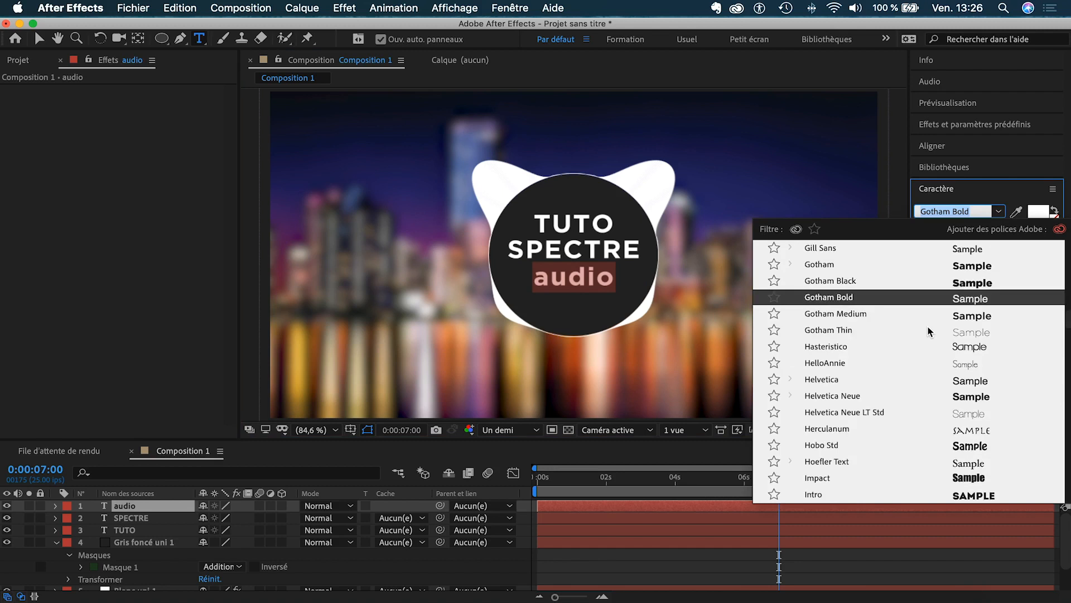
{"action": "scroll", "coordinate": [929, 330], "scroll_direction": "up", "scroll_amount": 3}
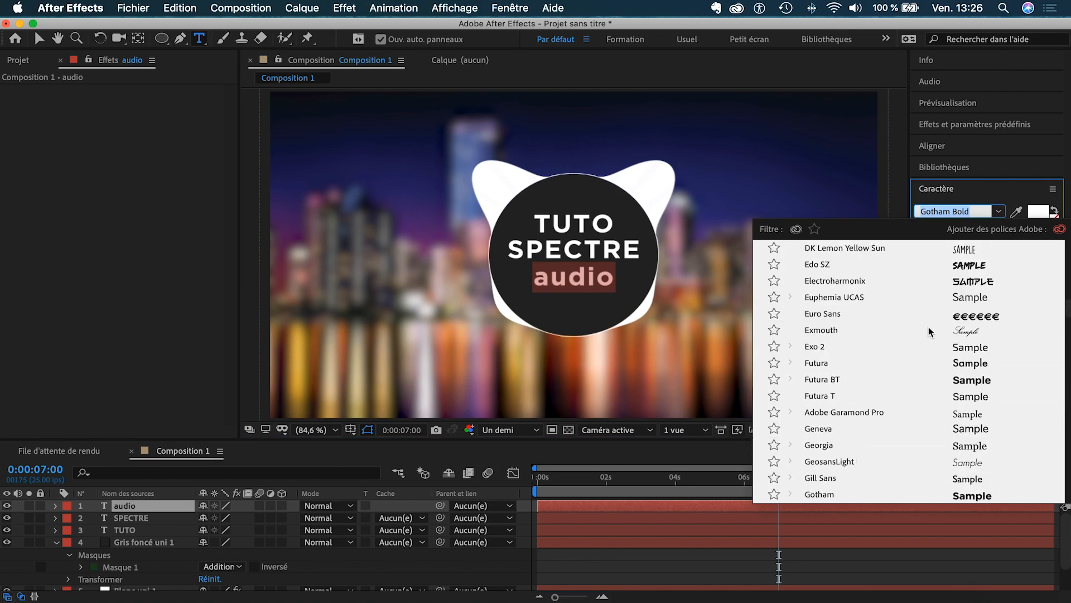
{"action": "left_click", "coordinate": [930, 331]}
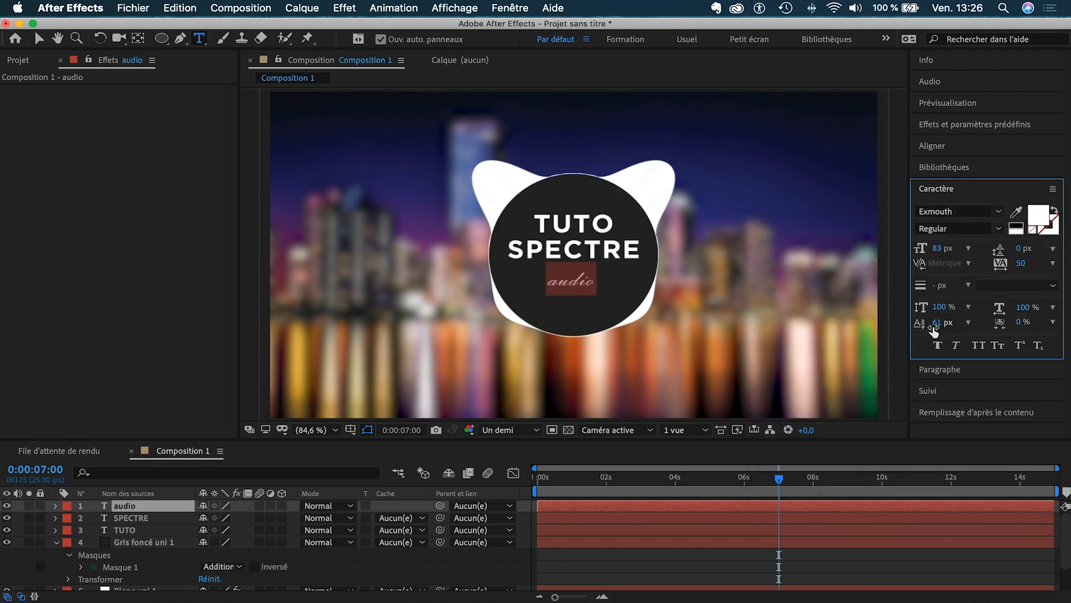
{"action": "left_click", "coordinate": [999, 212]}
{"action": "scroll", "coordinate": [980, 317], "scroll_direction": "up", "scroll_amount": 4}
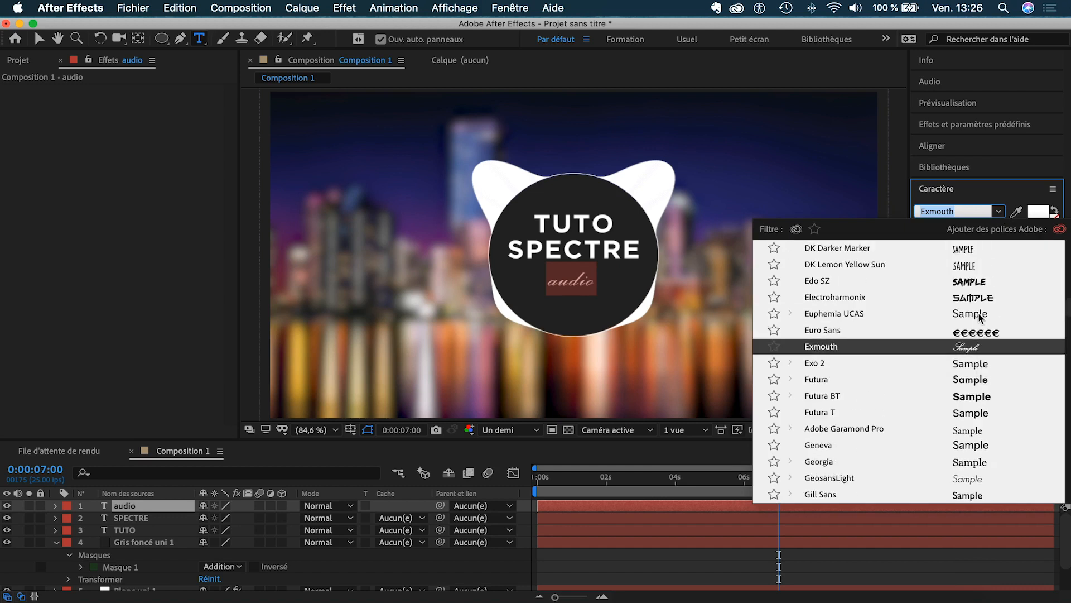
{"action": "left_click", "coordinate": [980, 331]}
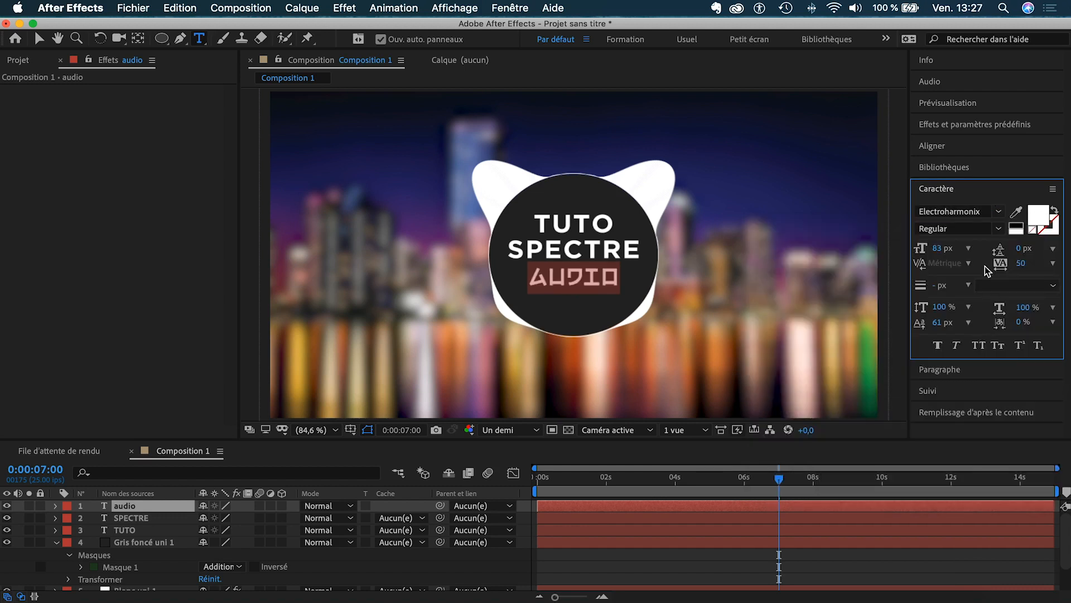
Set the font of the "audio" text to Desyrel
{"action": "left_click", "coordinate": [999, 212]}
{"action": "scroll", "coordinate": [985, 328], "scroll_direction": "up", "scroll_amount": 2}
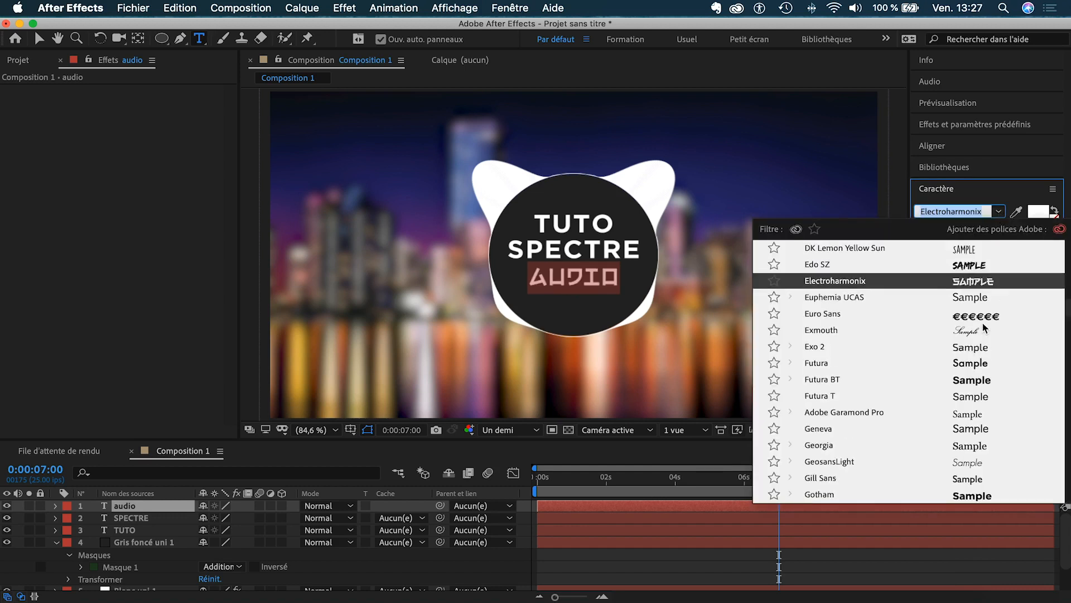
{"action": "scroll", "coordinate": [985, 328], "scroll_direction": "up", "scroll_amount": 3}
{"action": "scroll", "coordinate": [984, 328], "scroll_direction": "up", "scroll_amount": 4}
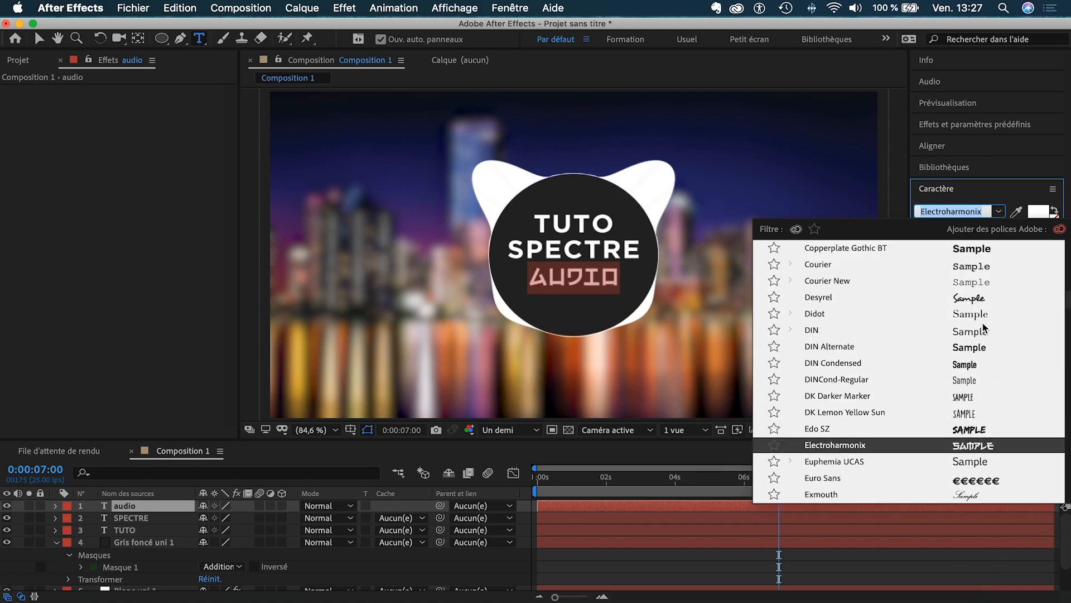
{"action": "scroll", "coordinate": [984, 329], "scroll_direction": "up", "scroll_amount": 2}
{"action": "left_click", "coordinate": [982, 333]}
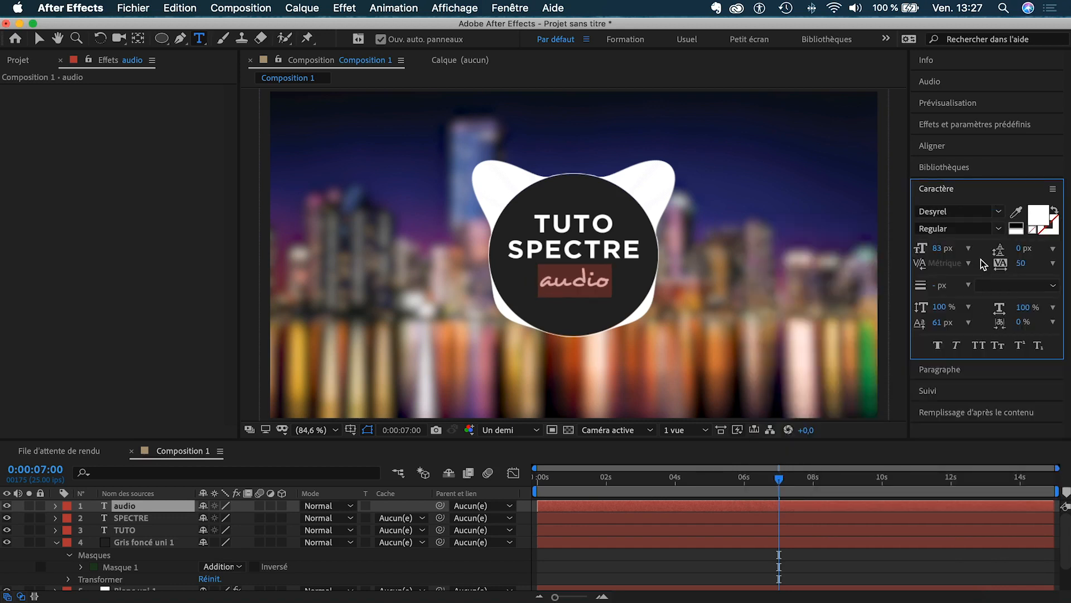
Change the font of the "audio" text to the Absolute Neon script typeface
{"action": "left_click", "coordinate": [998, 213]}
{"action": "scroll", "coordinate": [992, 317], "scroll_direction": "up", "scroll_amount": 10}
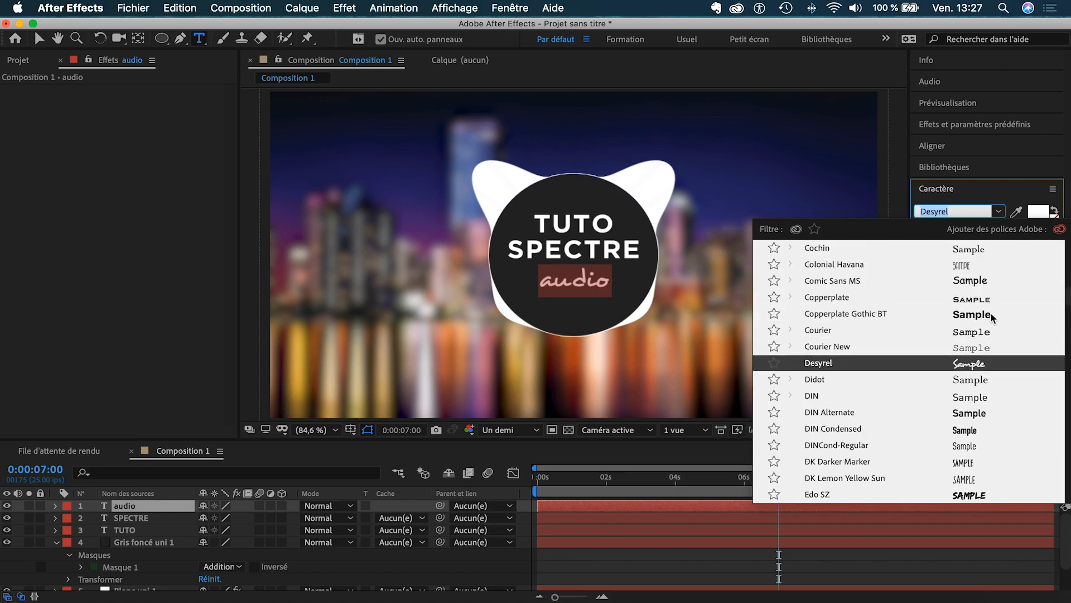
{"action": "scroll", "coordinate": [992, 317], "scroll_direction": "up", "scroll_amount": 7}
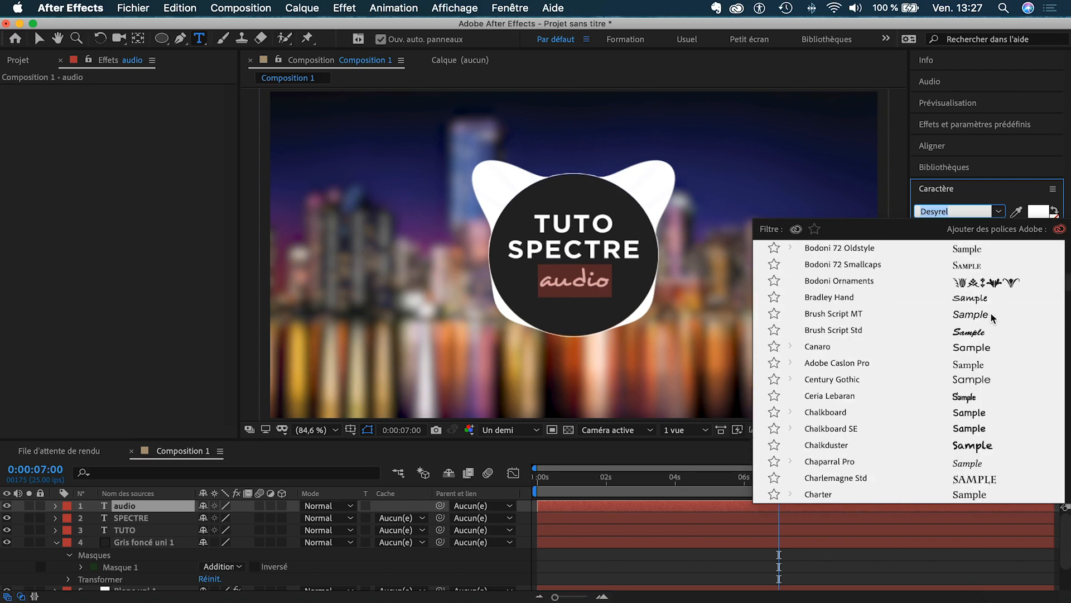
{"action": "scroll", "coordinate": [988, 329], "scroll_direction": "up", "scroll_amount": 20}
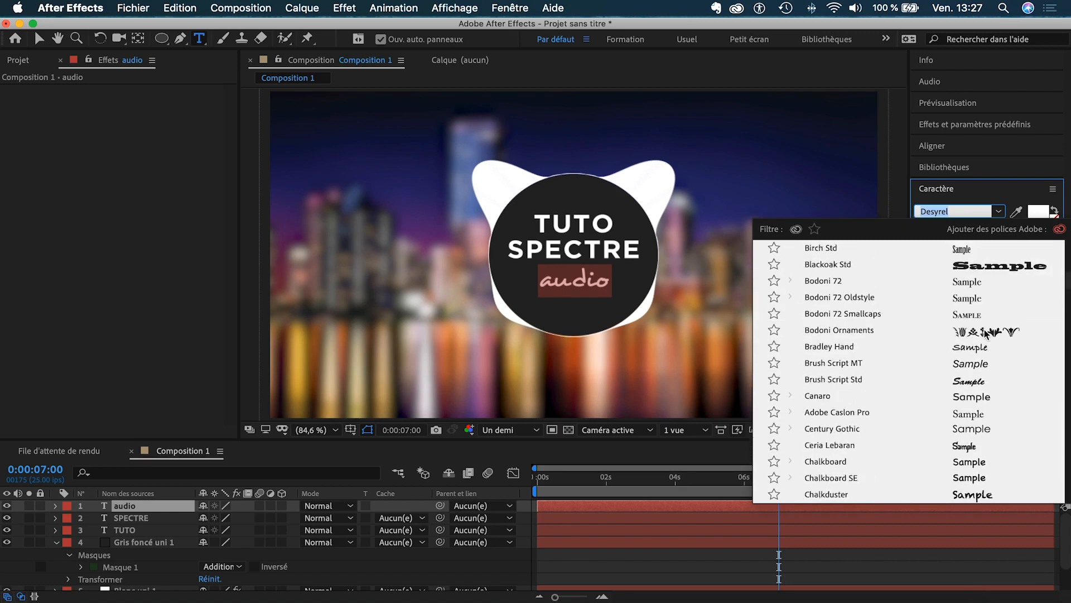
{"action": "left_click", "coordinate": [968, 350]}
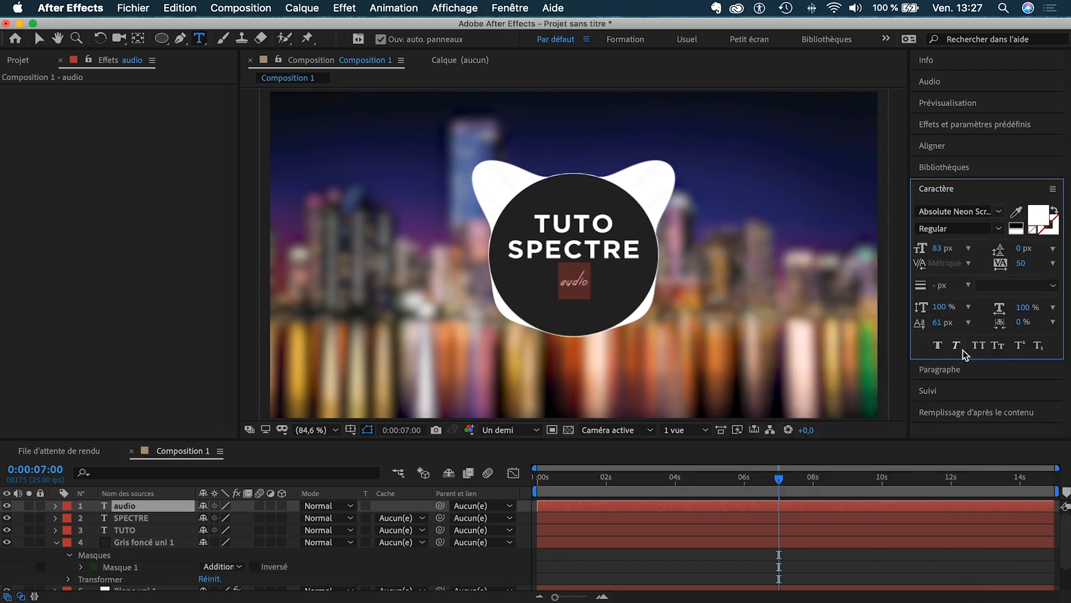
Enlarge the "audio" text to nearly the width of SPECTRE and place it directly beneath that line
{"action": "left_click", "coordinate": [38, 38]}
{"action": "left_click_drag", "start_coordinate": [575, 274], "coordinate": [576, 168]}
{"action": "left_click_drag", "start_coordinate": [590, 220], "coordinate": [586, 286]}
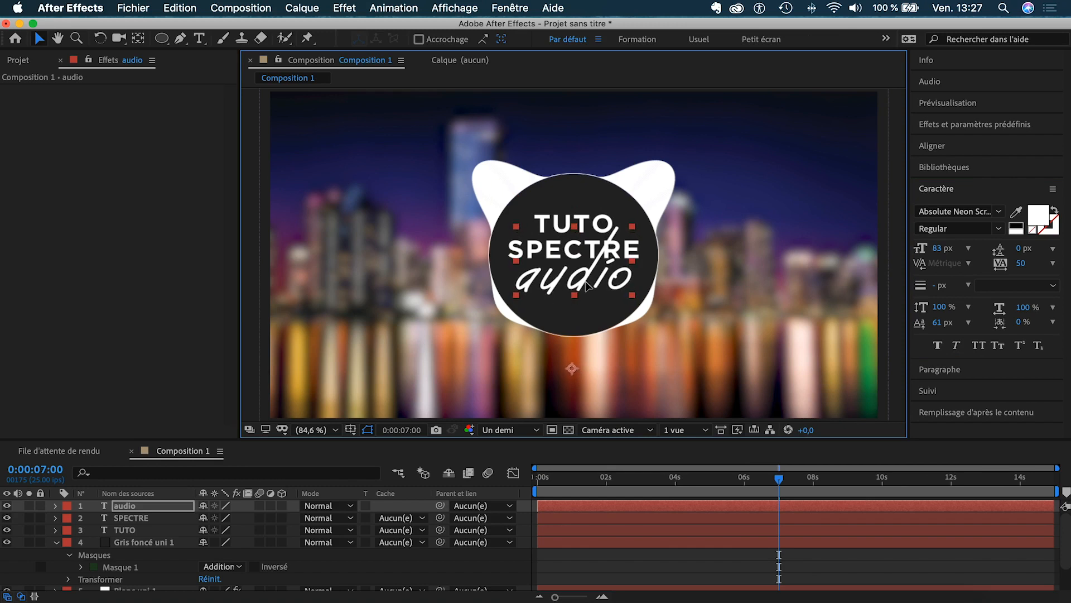
Fill the "audio" text with purple 773AC6 and move its layer beneath the TUTO layer
{"action": "left_click", "coordinate": [1040, 219]}
{"action": "left_click_drag", "start_coordinate": [781, 413], "coordinate": [779, 370]}
{"action": "left_click", "coordinate": [709, 351]}
{"action": "mouse_move", "coordinate": [709, 351]}
{"action": "left_mouse_down"}
{"action": "mouse_move", "coordinate": [670, 396]}
{"action": "mouse_move", "coordinate": [665, 381]}
{"action": "mouse_move", "coordinate": [704, 357]}
{"action": "left_mouse_up"}
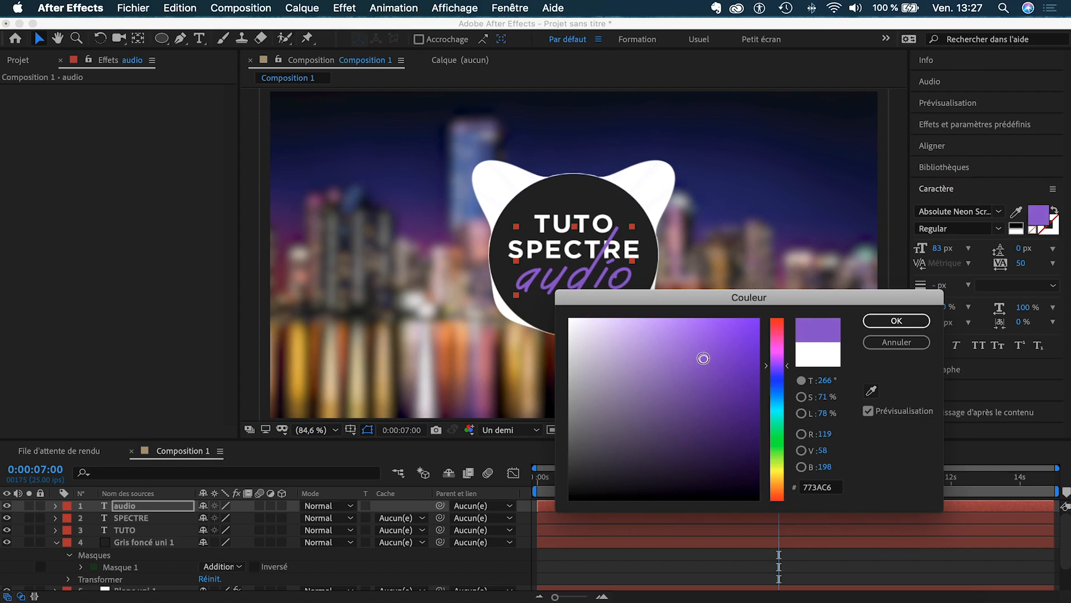
{"action": "left_click", "coordinate": [897, 321]}
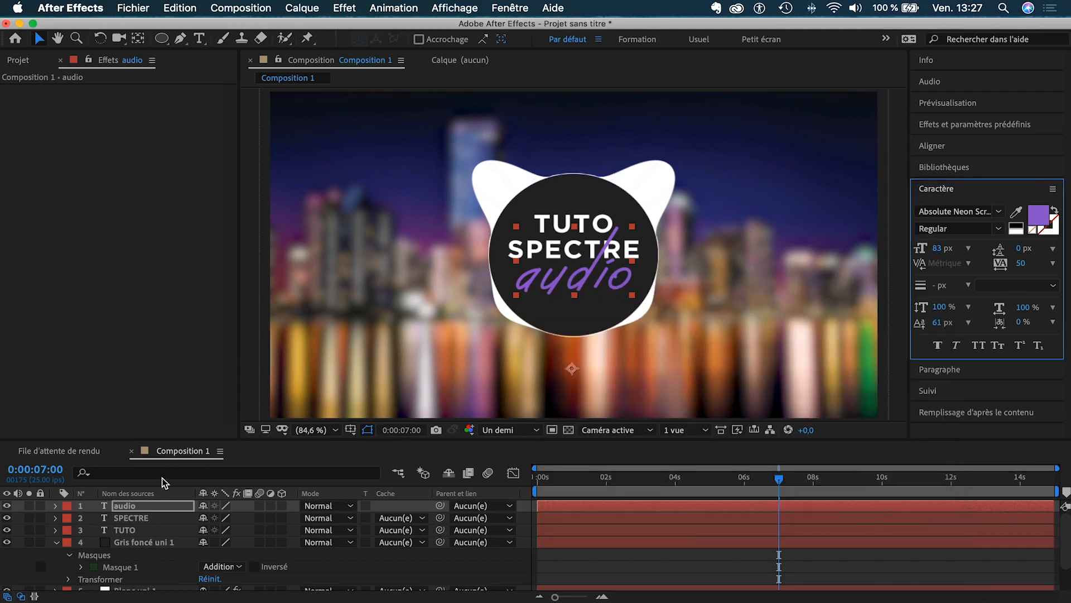
{"action": "left_click_drag", "start_coordinate": [146, 505], "coordinate": [146, 538]}
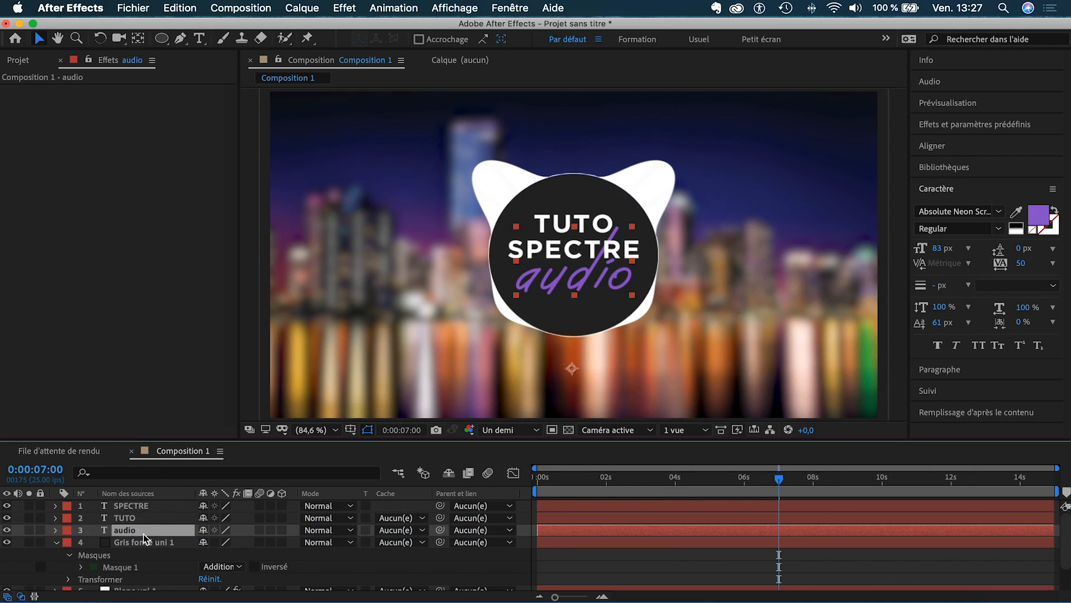
{"action": "left_click", "coordinate": [626, 572]}
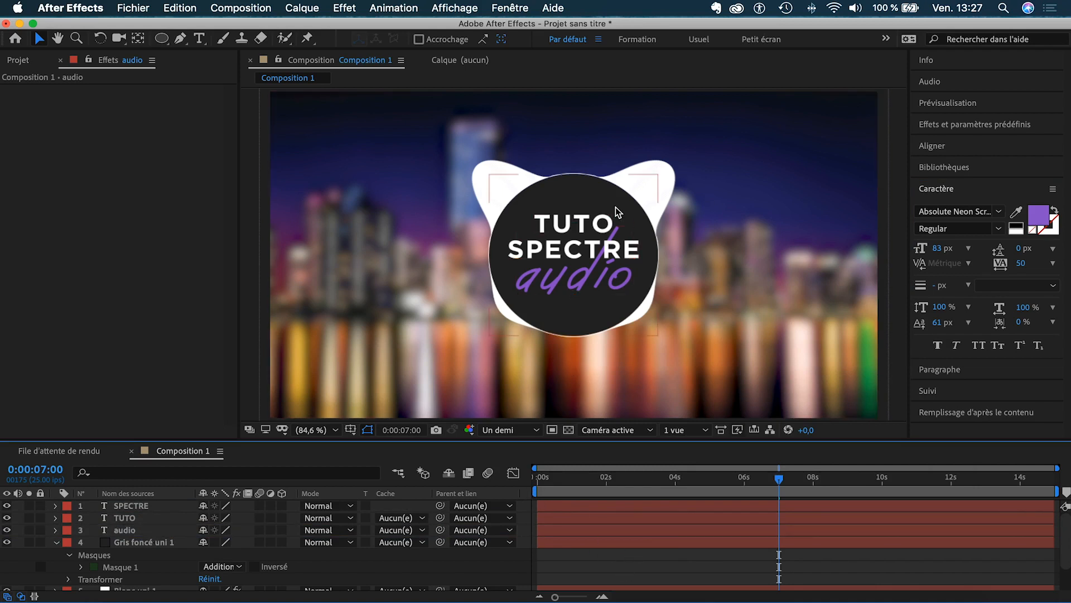
Set the Epaisseur of the Spectre audio effect on the Blanc uni 1 layer to 9,30, checking it around 8 seconds
{"action": "left_click_drag", "start_coordinate": [779, 486], "coordinate": [603, 491]}
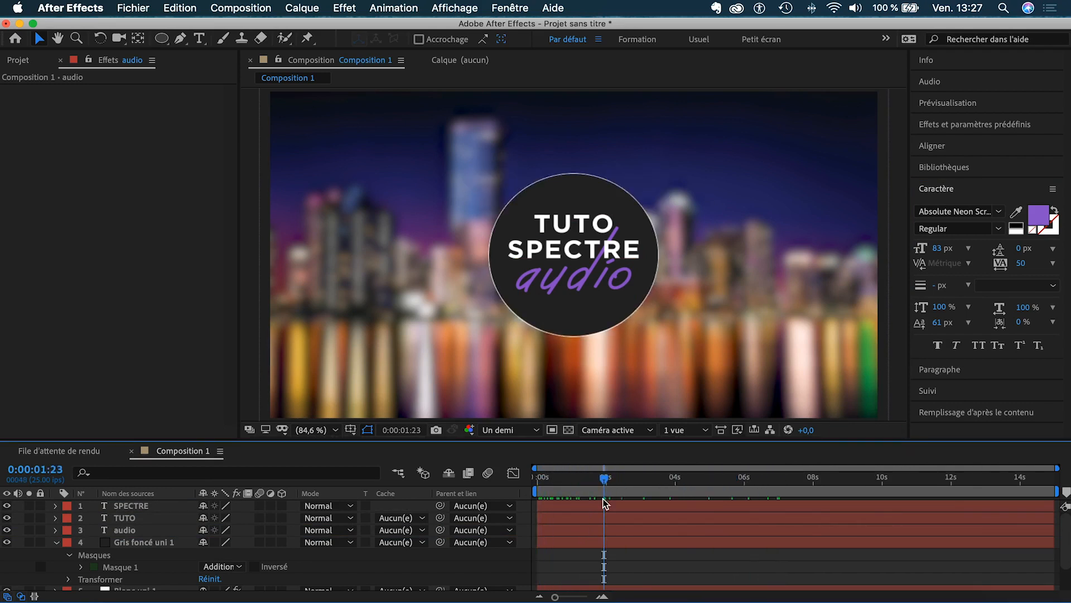
{"action": "scroll", "coordinate": [163, 519], "scroll_direction": "down", "scroll_amount": 2}
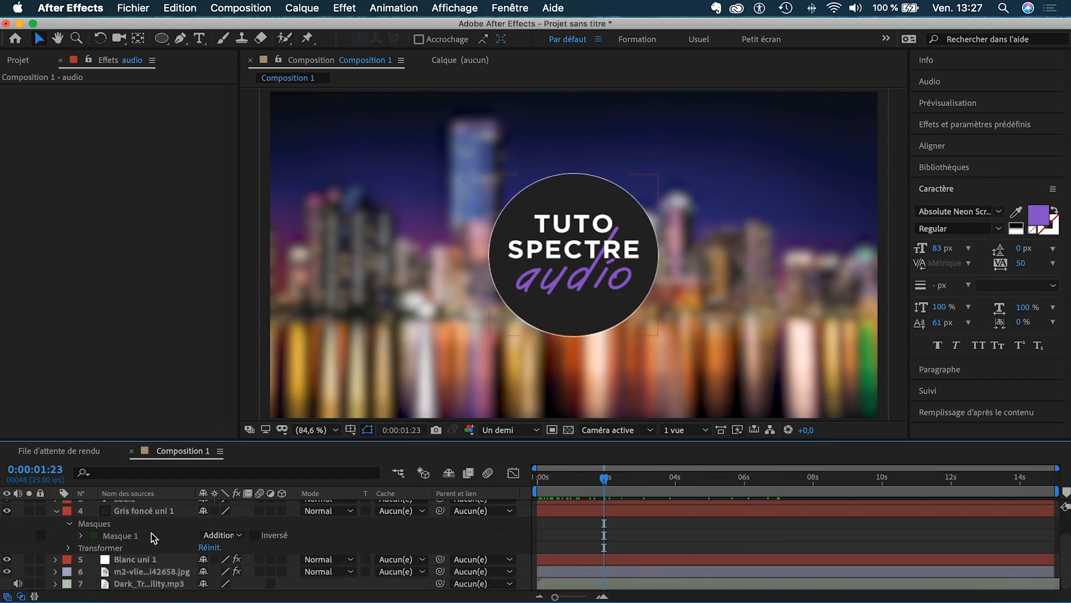
{"action": "left_click", "coordinate": [143, 561]}
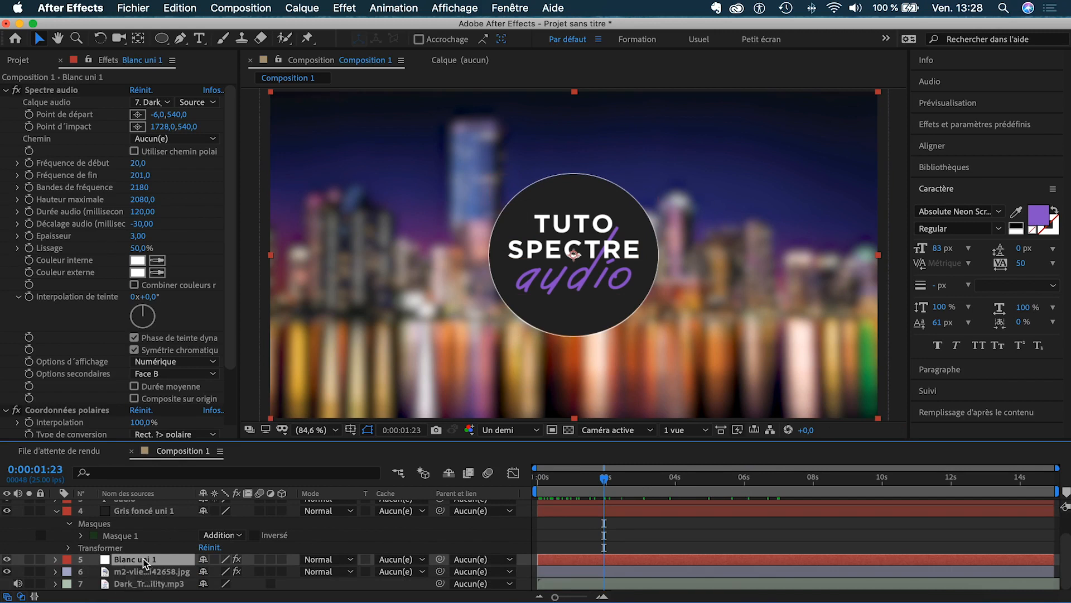
{"action": "scroll", "coordinate": [93, 287], "scroll_direction": "down", "scroll_amount": 5}
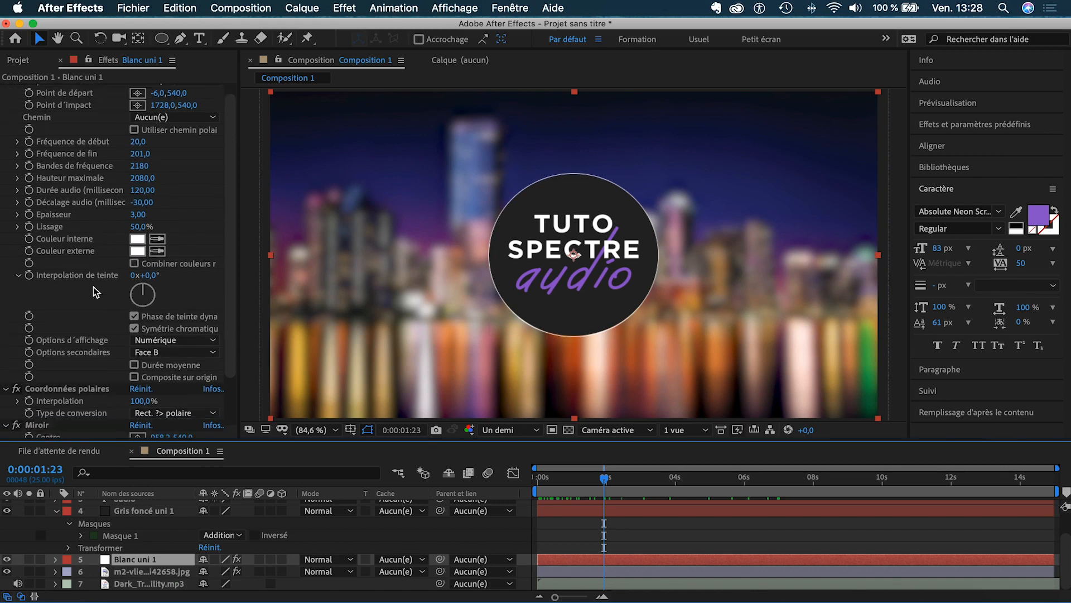
{"action": "scroll", "coordinate": [95, 291], "scroll_direction": "up", "scroll_amount": 5}
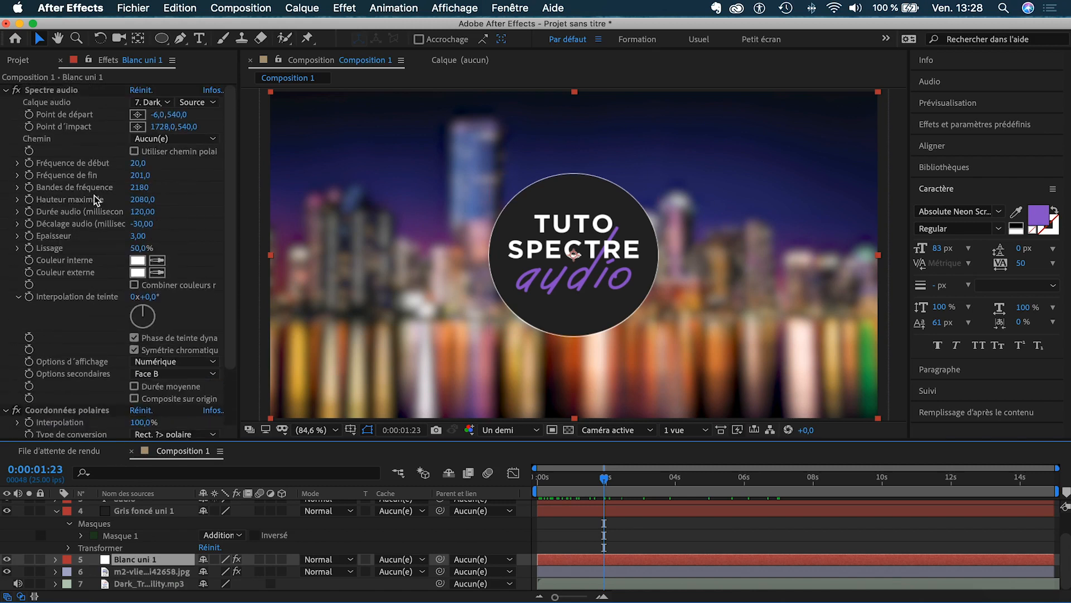
{"action": "left_click_drag", "start_coordinate": [138, 236], "coordinate": [448, 247]}
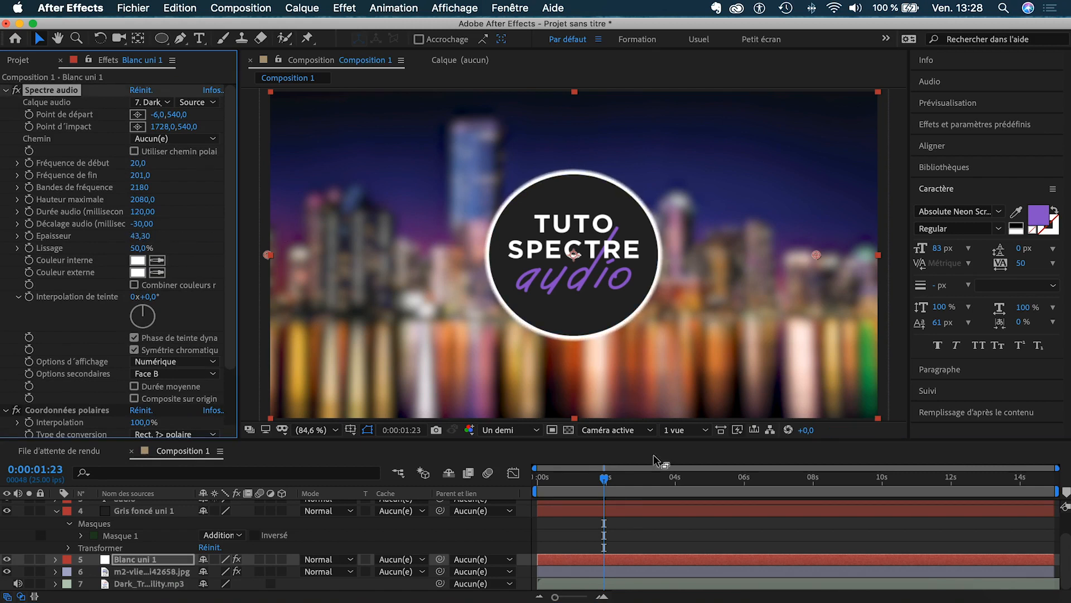
{"action": "left_click_drag", "start_coordinate": [604, 478], "coordinate": [846, 481]}
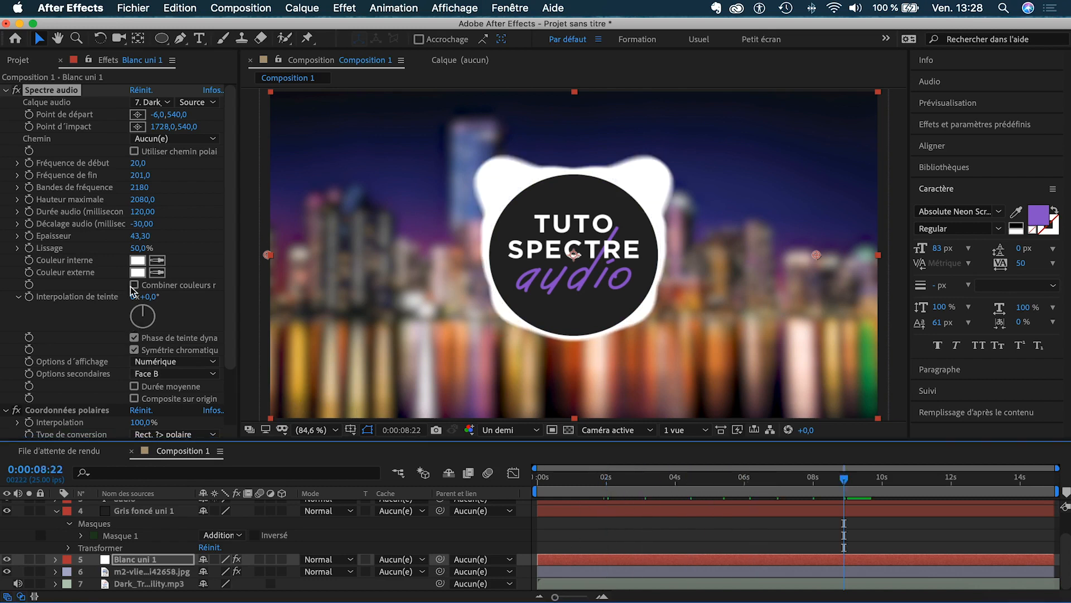
{"action": "left_click_drag", "start_coordinate": [140, 236], "coordinate": [10, 241]}
{"action": "left_click_drag", "start_coordinate": [140, 235], "coordinate": [10, 230]}
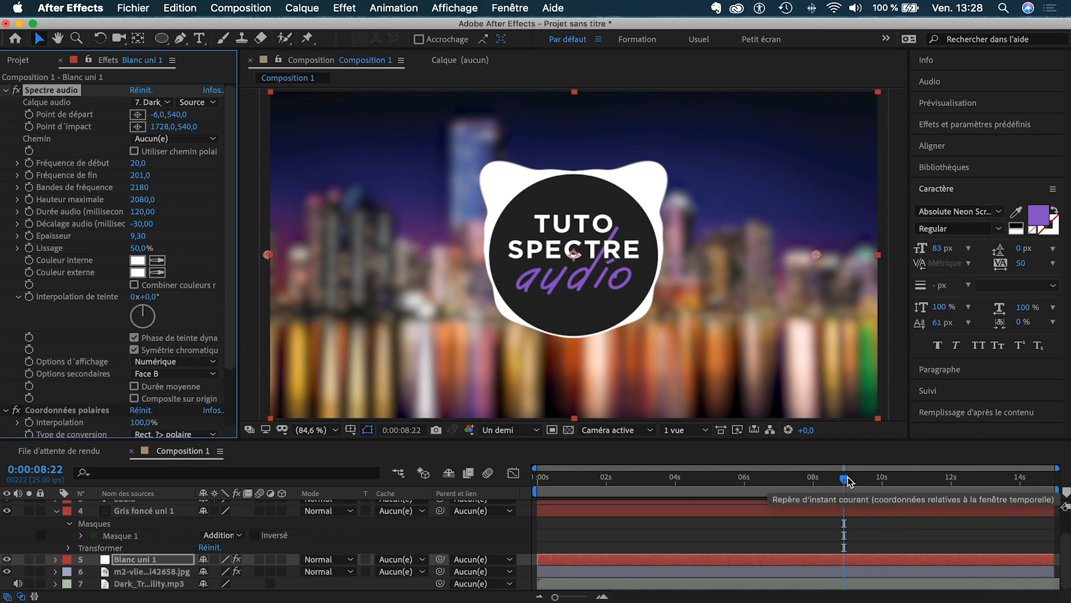
{"action": "left_click_drag", "start_coordinate": [847, 481], "coordinate": [829, 483]}
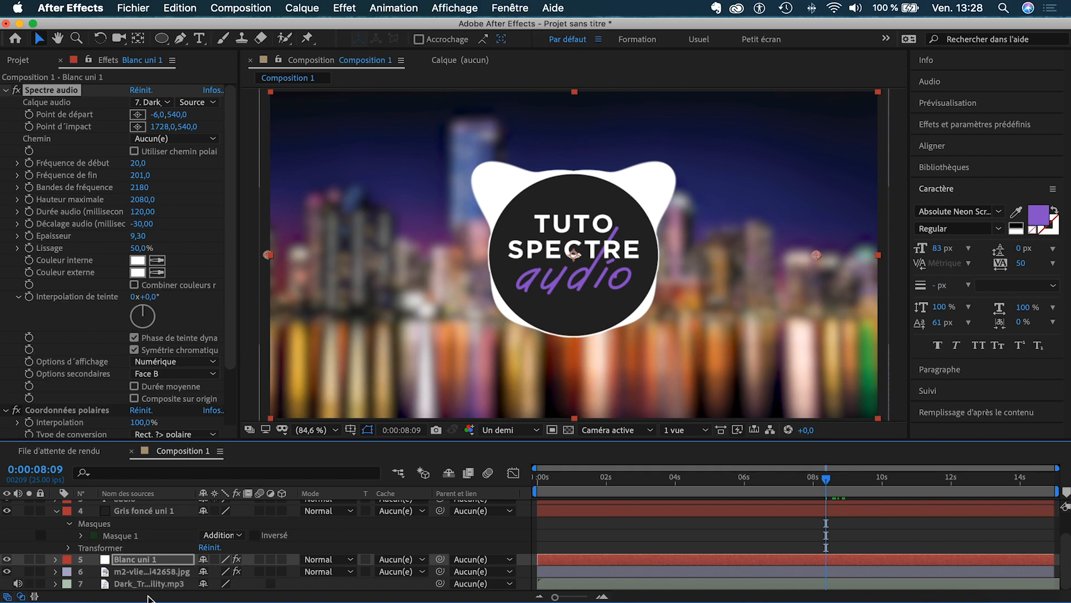
Duplicate the Blanc uni 1 spectrum layer
{"action": "left_click", "coordinate": [143, 561]}
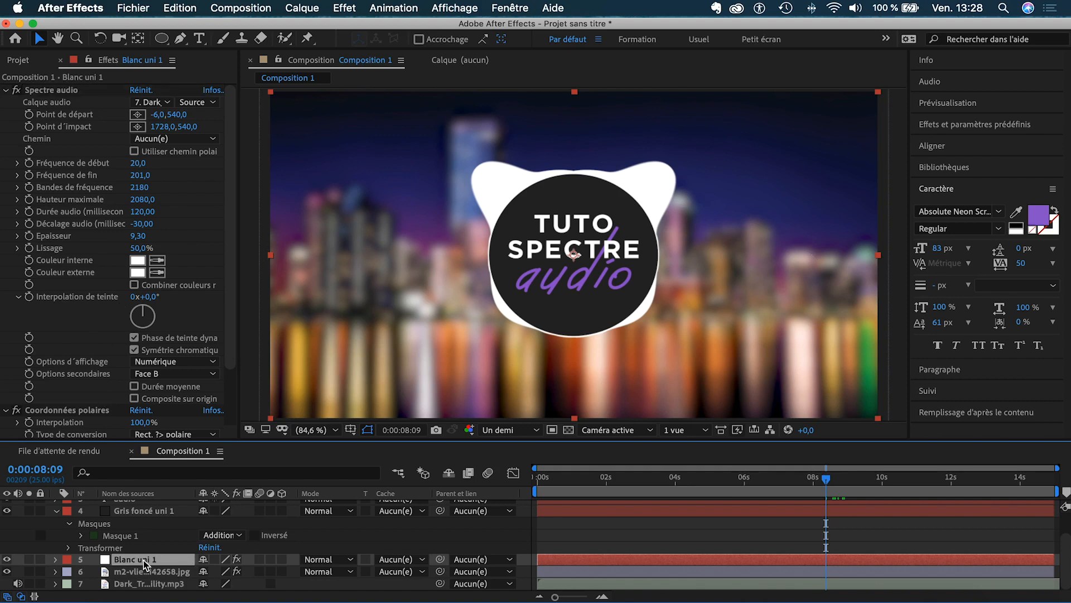
{"action": "key", "text": "super+d"}
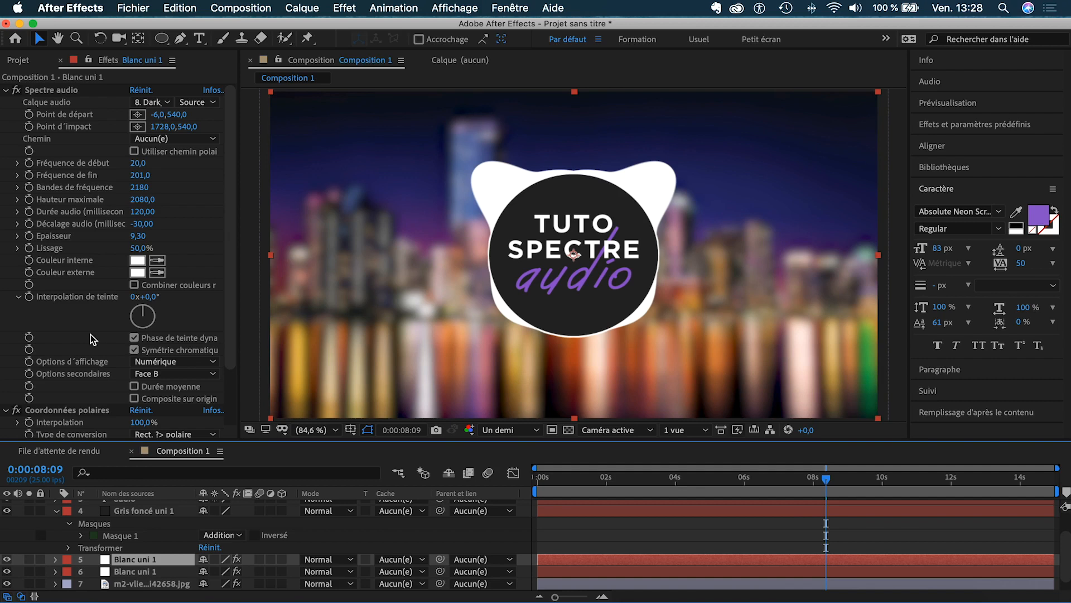
{"action": "scroll", "coordinate": [91, 334], "scroll_direction": "down", "scroll_amount": 3}
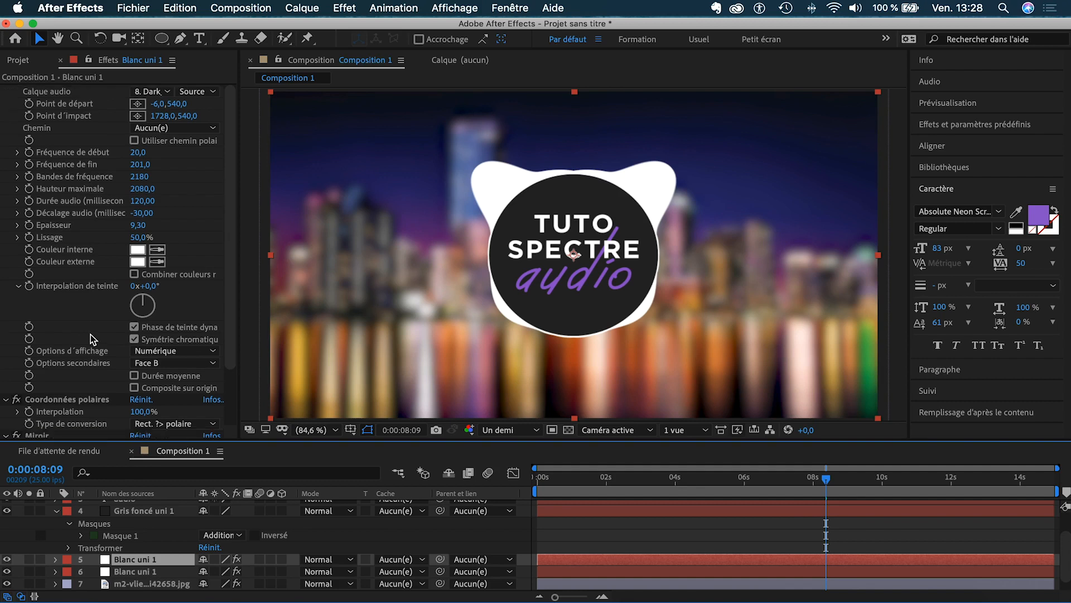
On the lower Blanc uni 1 layer, set the spectrum's inner colour to purple 773EBB and its outer colour to purple 7447AE
{"action": "left_click", "coordinate": [155, 571]}
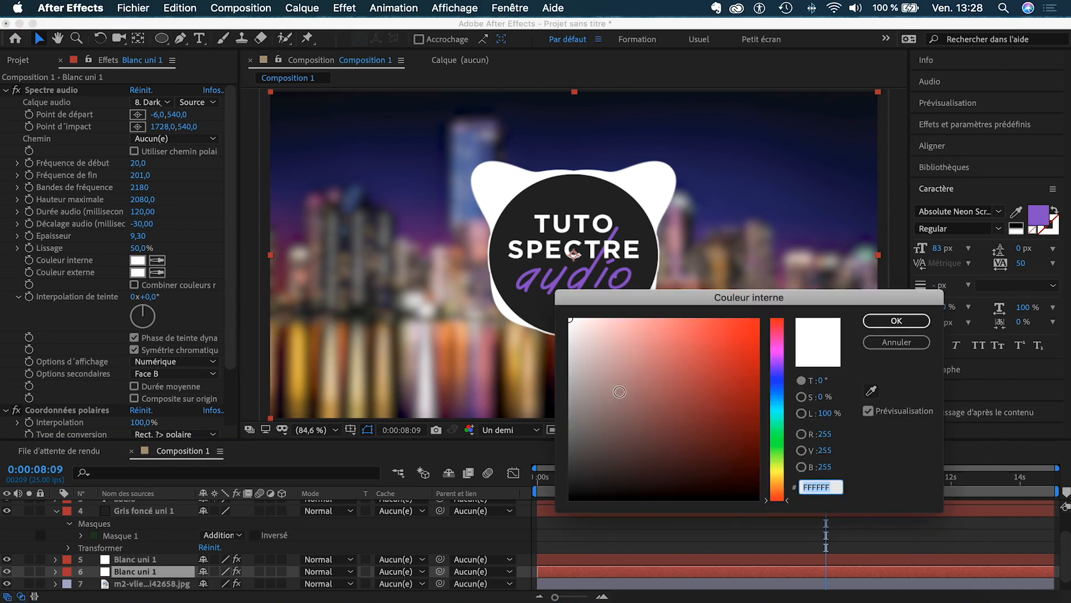
{"action": "left_click", "coordinate": [778, 368]}
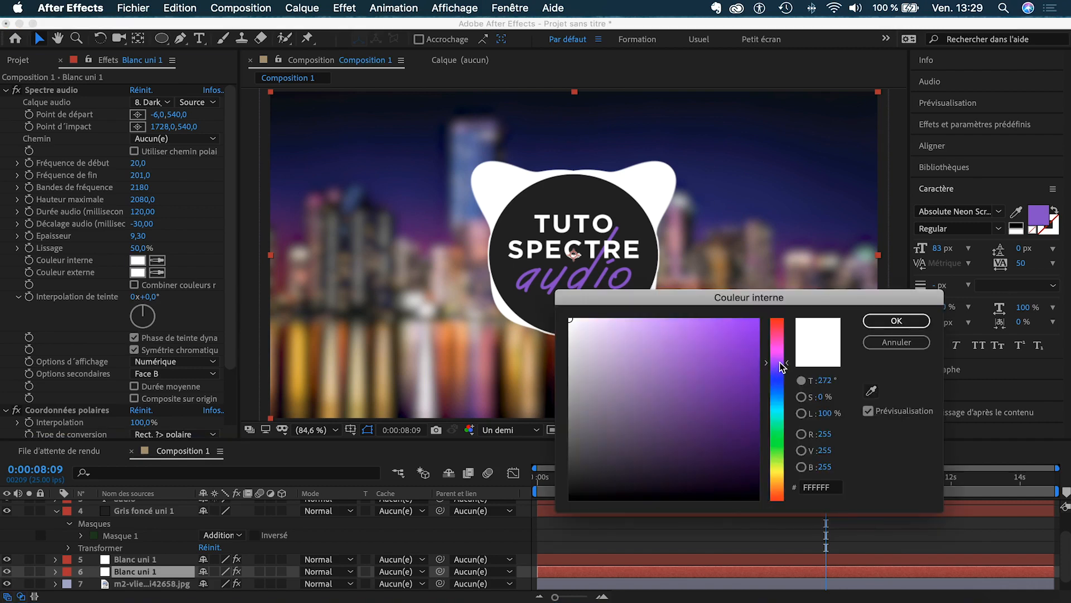
{"action": "left_click_drag", "start_coordinate": [729, 352], "coordinate": [696, 366]}
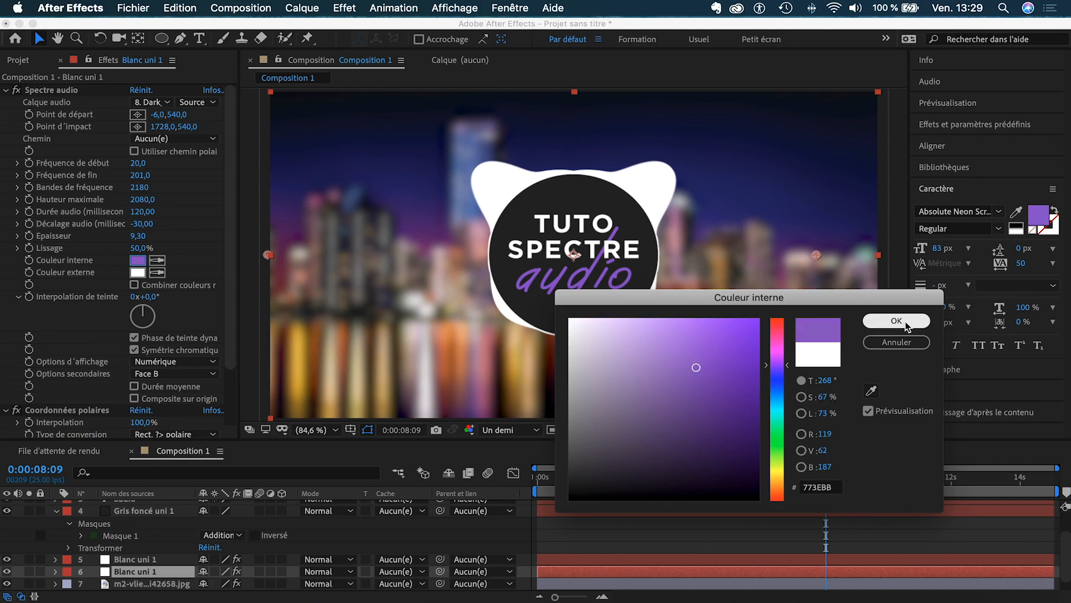
{"action": "left_click", "coordinate": [895, 320]}
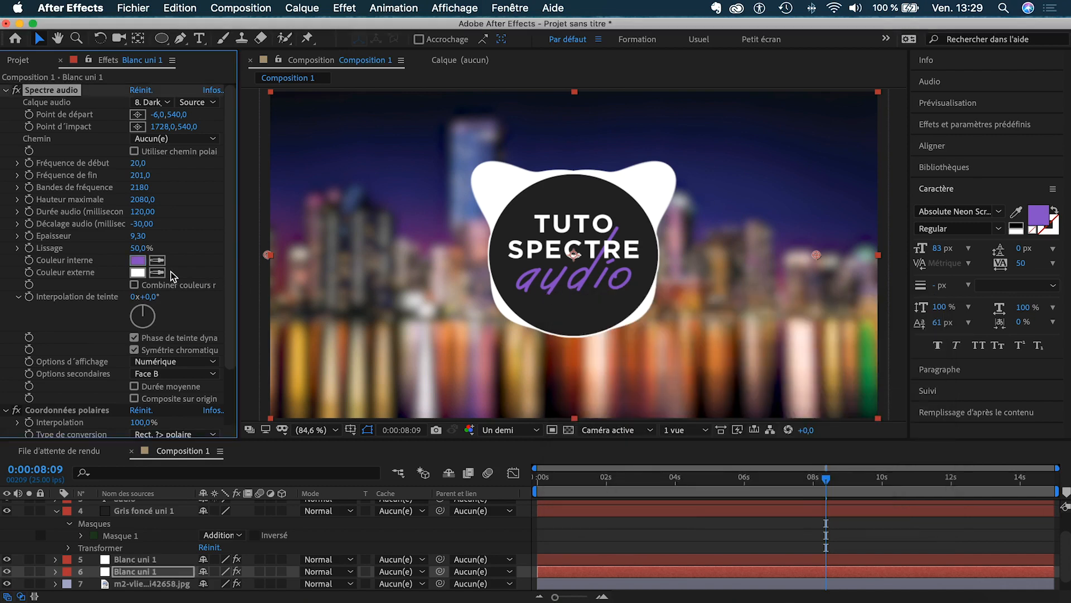
{"action": "left_click", "coordinate": [137, 272]}
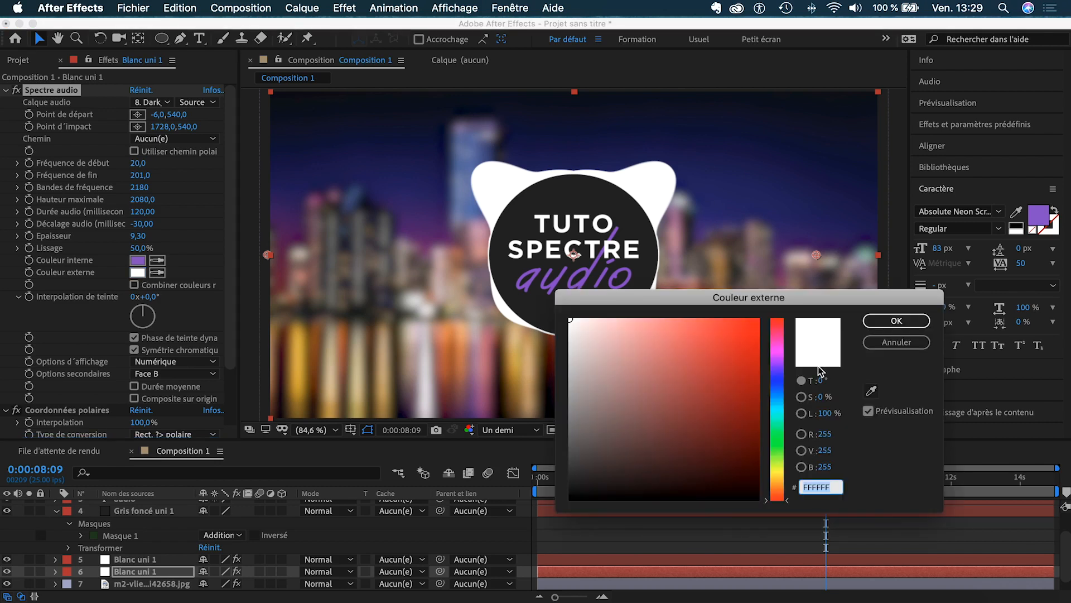
{"action": "left_click", "coordinate": [783, 370]}
{"action": "left_click_drag", "start_coordinate": [711, 366], "coordinate": [680, 374]}
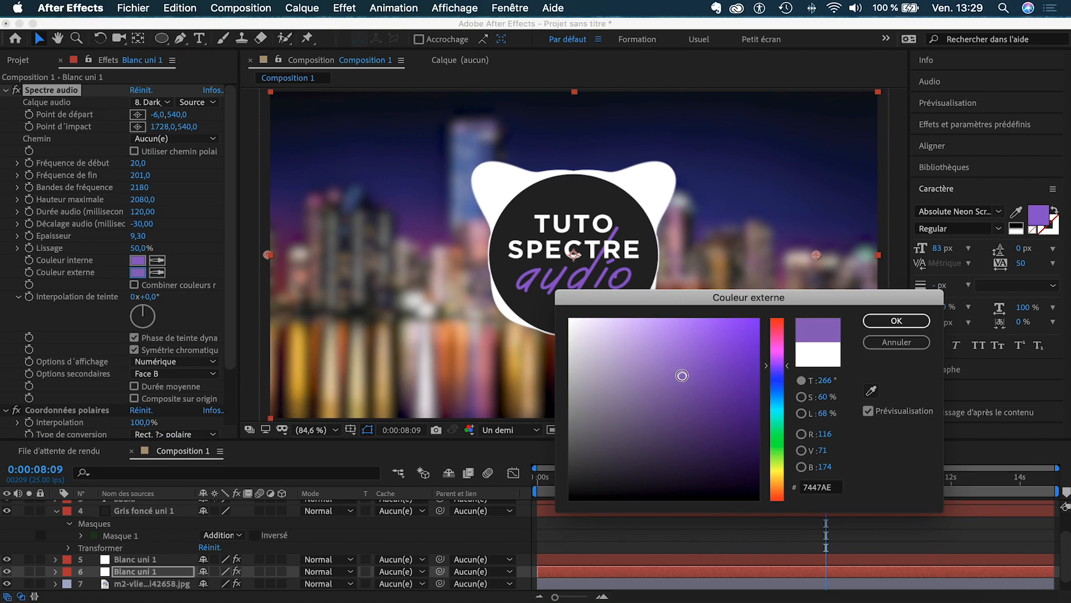
{"action": "left_click", "coordinate": [897, 322]}
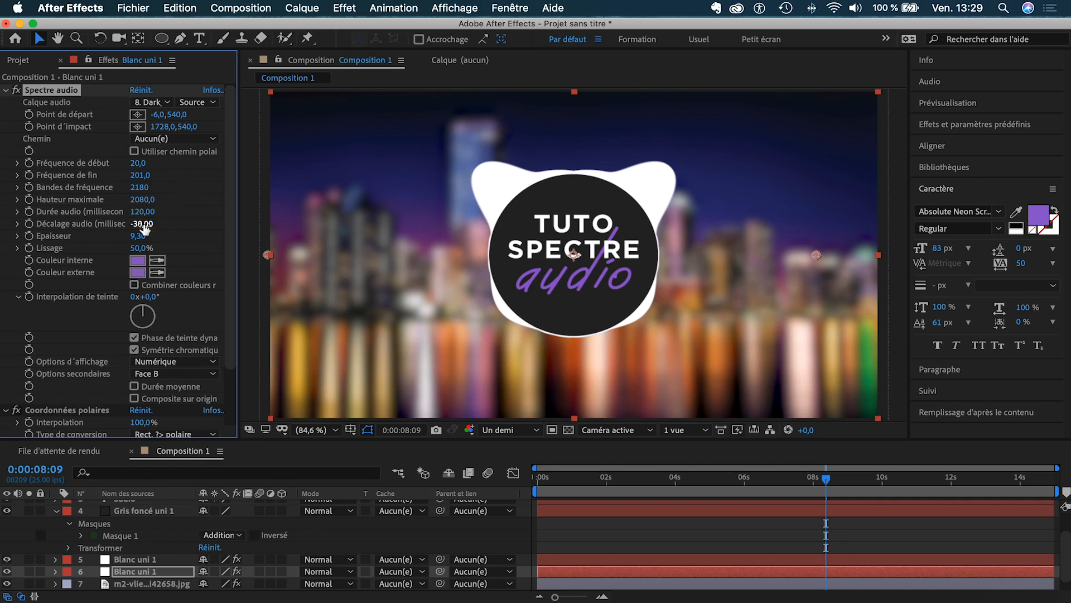
Try an audio offset of 50,00 ms on the lower purple spectrum and preview it from about 5 seconds
{"action": "mouse_move", "coordinate": [149, 224]}
{"action": "left_mouse_down"}
{"action": "mouse_move", "coordinate": [175, 226]}
{"action": "mouse_move", "coordinate": [149, 224]}
{"action": "left_mouse_up"}
{"action": "left_click", "coordinate": [795, 479]}
{"action": "left_click_drag", "start_coordinate": [795, 479], "coordinate": [726, 485]}
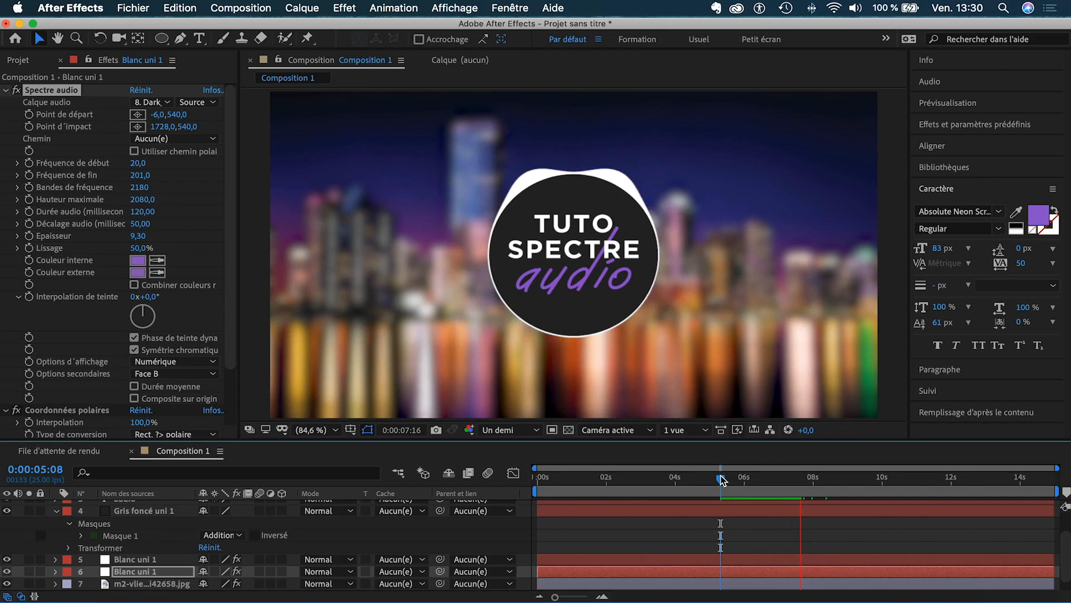
{"action": "key", "text": "space"}
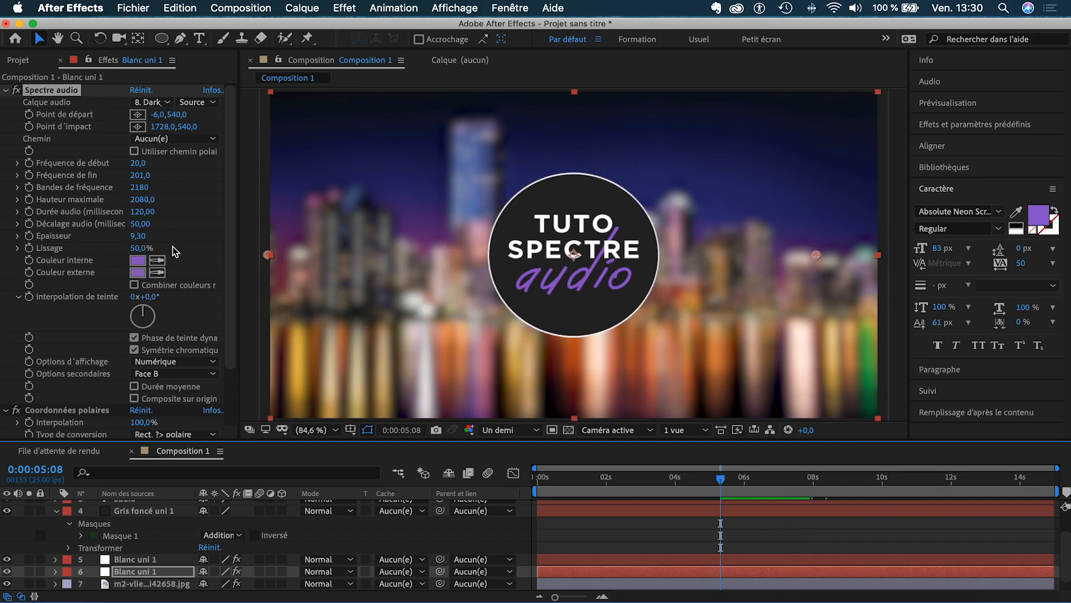
Set the lower purple spectrum's audio offset to -120,00 ms and preview the composition from about 5 seconds
{"action": "left_click_drag", "start_coordinate": [143, 226], "coordinate": [126, 223]}
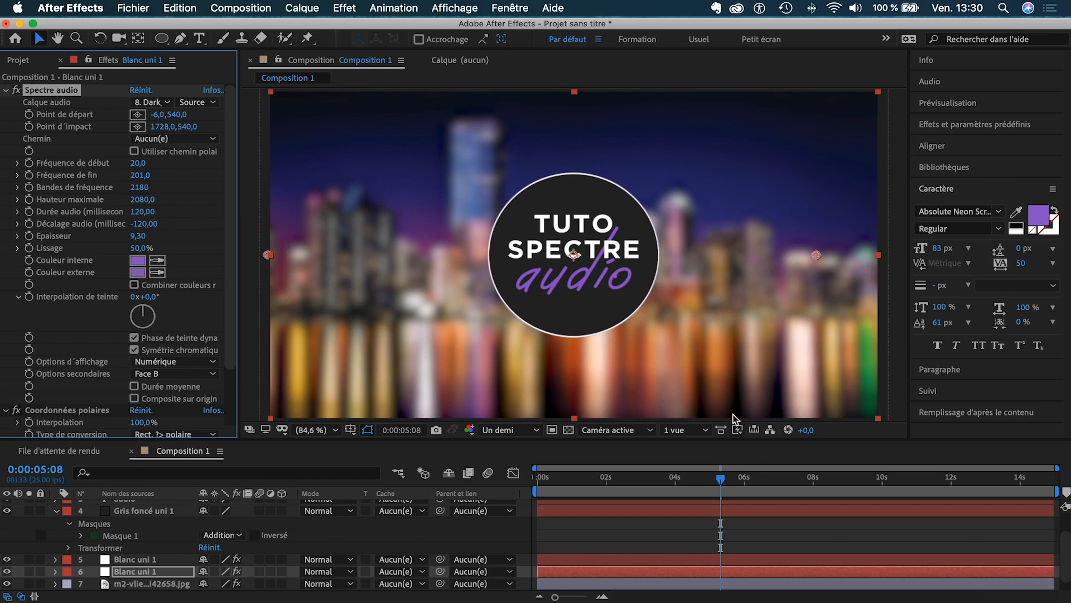
{"action": "left_click", "coordinate": [724, 481]}
{"action": "key", "text": "space"}
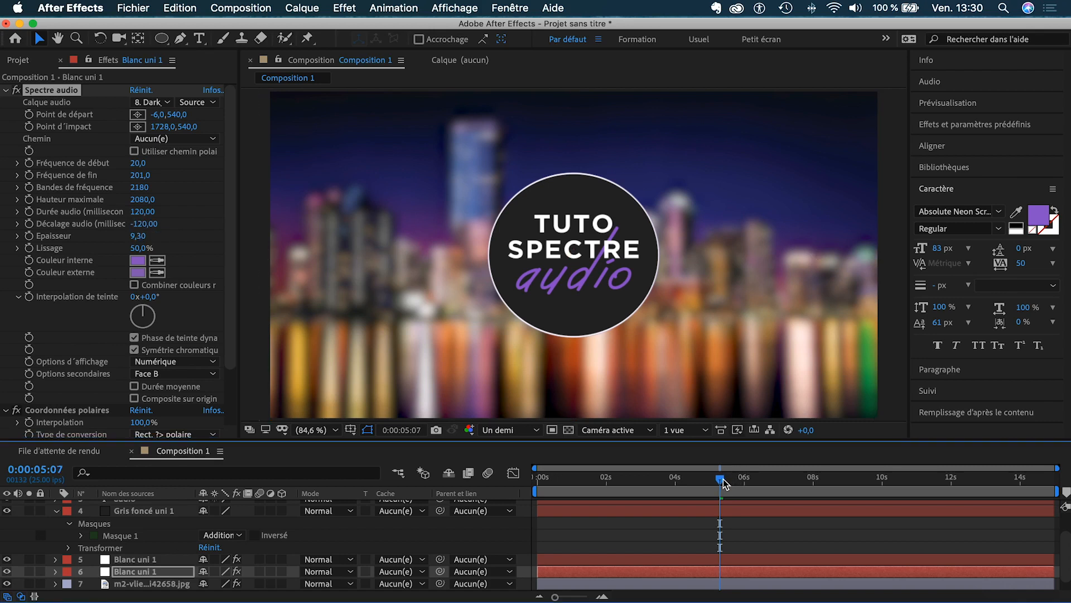